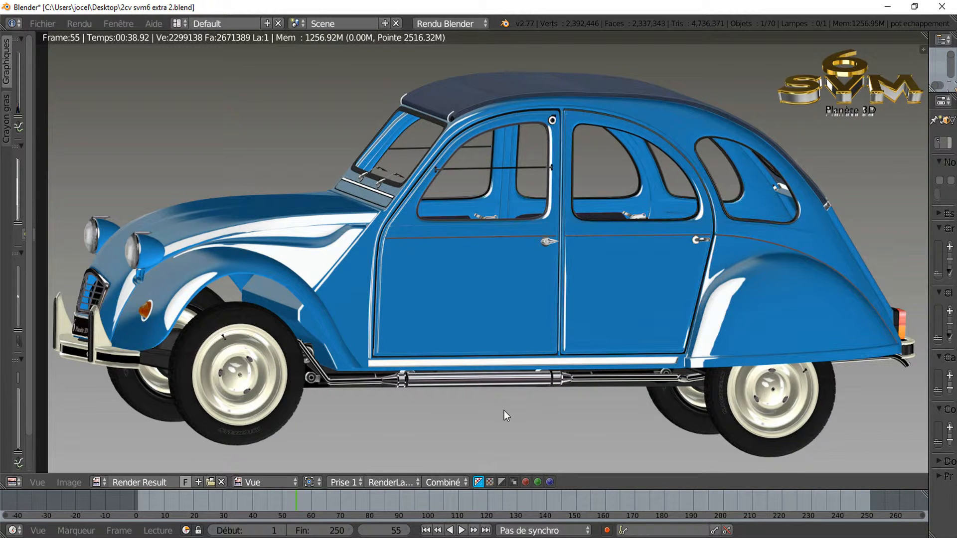
# Step: Leave the render result and examine the car's exhaust pipe from the side, from underneath and from the front
pyautogui.press('Escape')
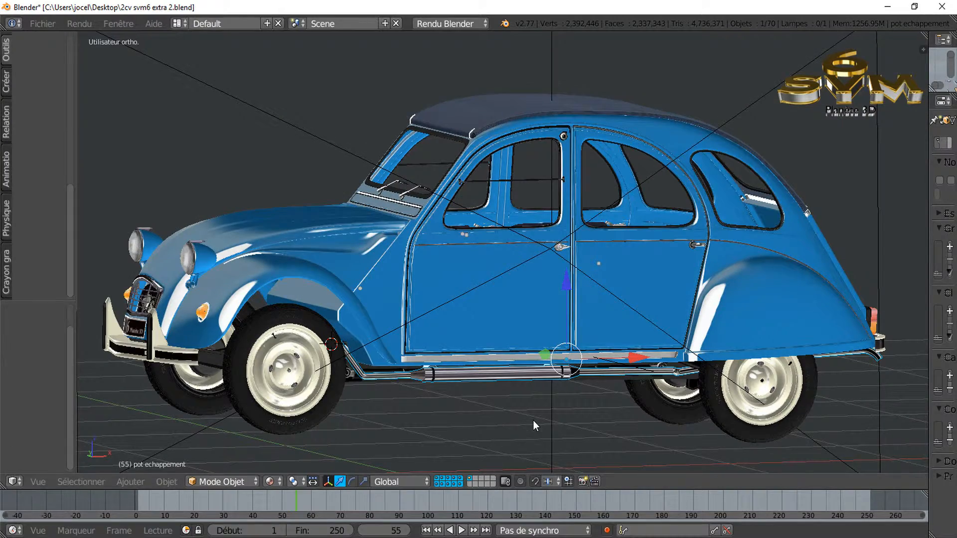
pyautogui.moveTo(532, 425); pyautogui.dragTo(478, 369, button='middle')
pyautogui.scroll(2, 477, 369)
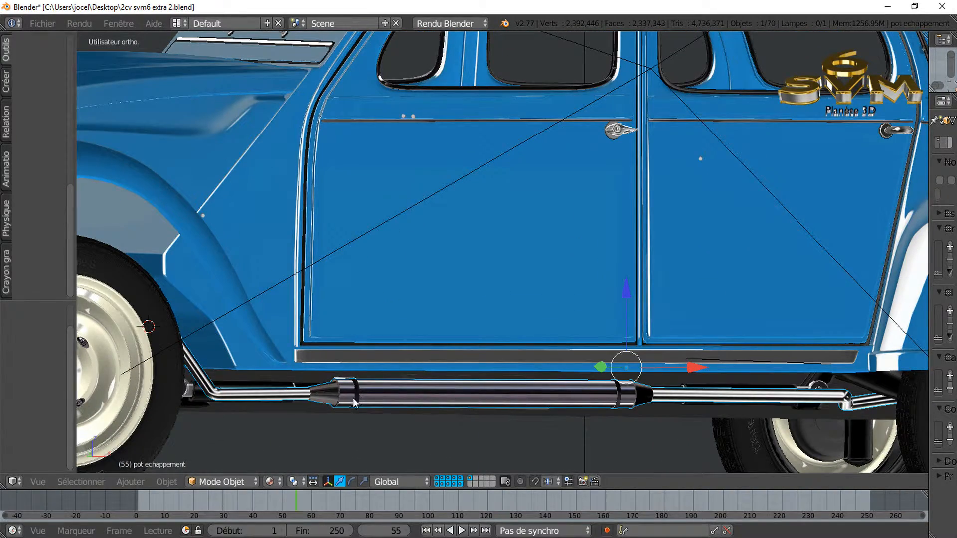
pyautogui.scroll(-3, 357, 403)
pyautogui.moveTo(419, 393); pyautogui.dragTo(467, 387, button='middle')
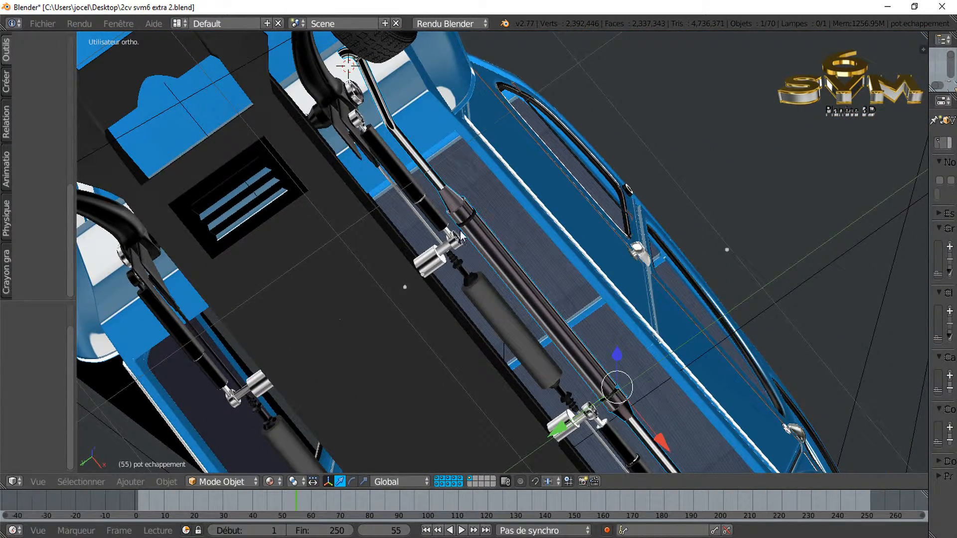
pyautogui.moveTo(461, 237); pyautogui.dragTo(472, 252, button='middle')
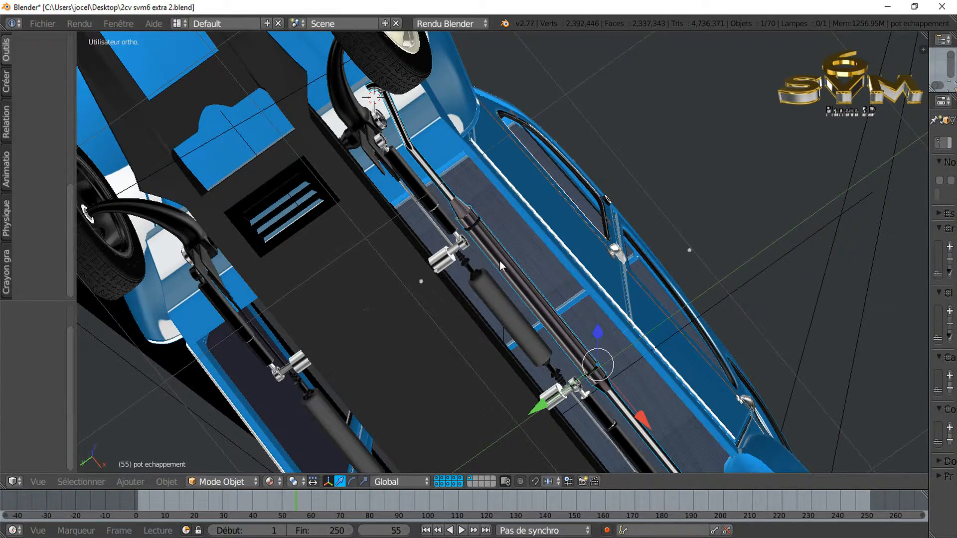
pyautogui.moveTo(510, 288); pyautogui.dragTo(491, 321, button='middle')
pyautogui.moveTo(426, 330); pyautogui.dragTo(546, 360, button='middle')
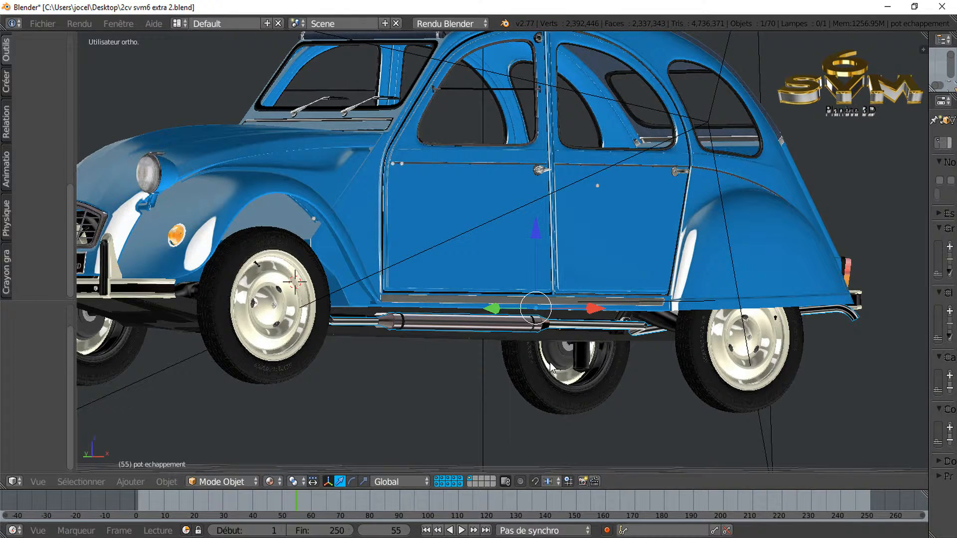
pyautogui.scroll(-3, 550, 364)
pyautogui.moveTo(548, 355); pyautogui.dragTo(484, 318, button='middle')
pyautogui.scroll(3, 499, 355)
pyautogui.scroll(1, 455, 307)
pyautogui.scroll(-1, 455, 307)
pyautogui.moveTo(457, 306); pyautogui.dragTo(396, 360, button='middle')
pyautogui.scroll(-1, 396, 359)
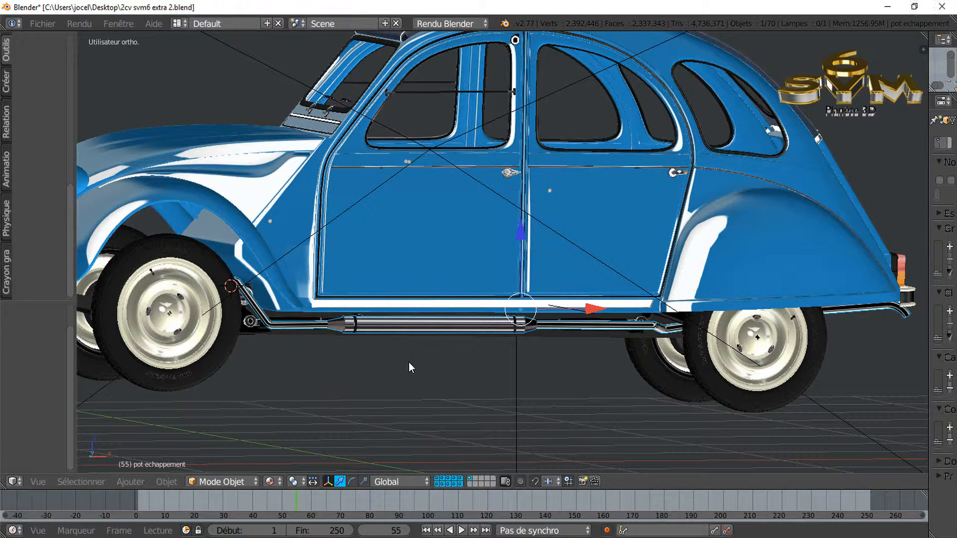
pyautogui.moveTo(441, 370)
pyautogui.mouseDown(button='middle')
pyautogui.moveTo(467, 379)
pyautogui.moveTo(440, 390)
pyautogui.moveTo(473, 382)
pyautogui.moveTo(438, 387)
pyautogui.mouseUp(button='middle')
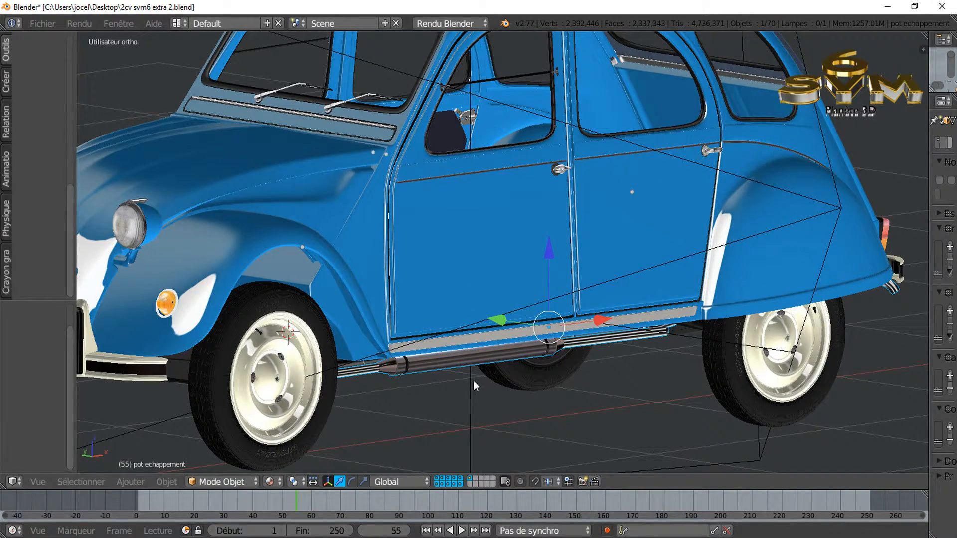
pyautogui.scroll(-2, 560, 277)
pyautogui.scroll(1, 566, 306)
pyautogui.keyDown('shift'); pyautogui.moveTo(569, 313); pyautogui.dragTo(624, 346, button='middle'); pyautogui.keyUp('shift')
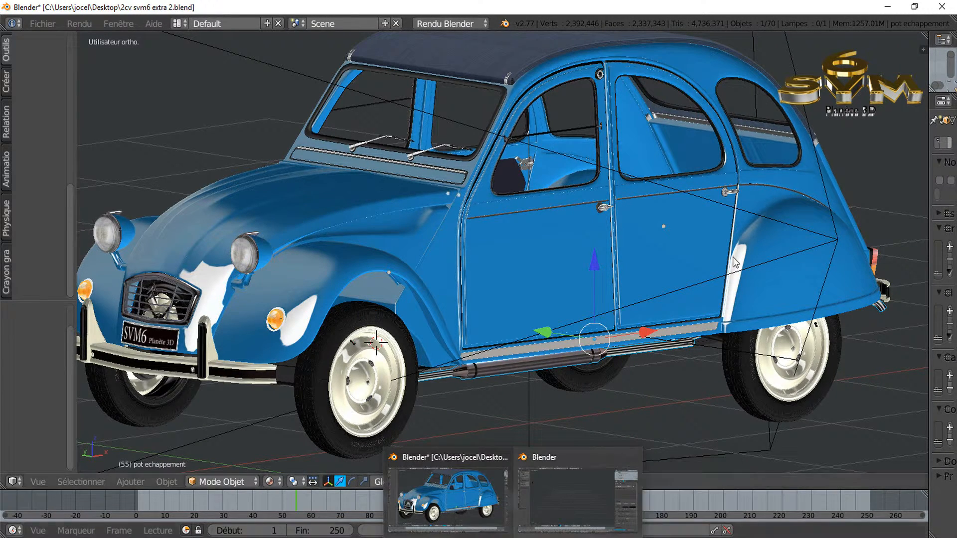
# Step: Close the car project without saving it and widen the 3D view of the empty scene
pyautogui.click(942, 7)
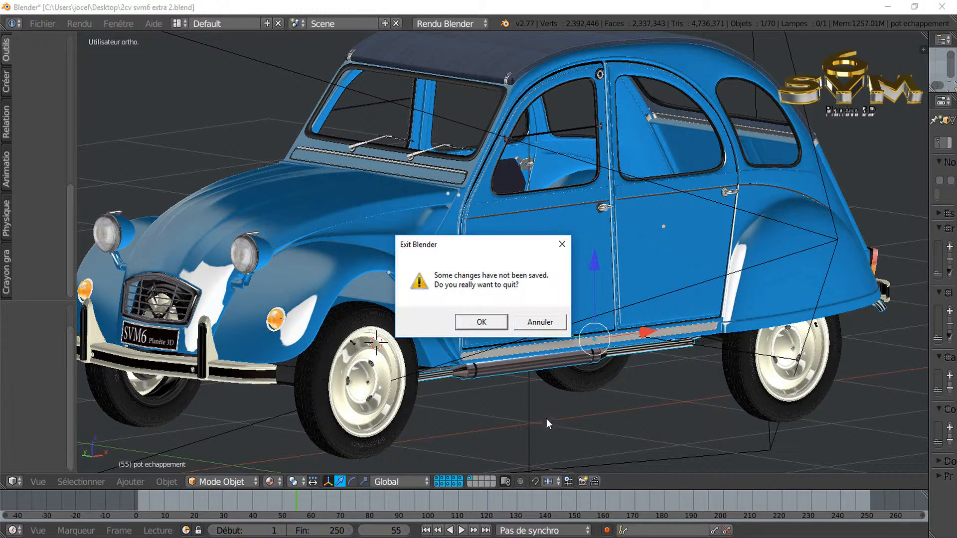
pyautogui.click(484, 323)
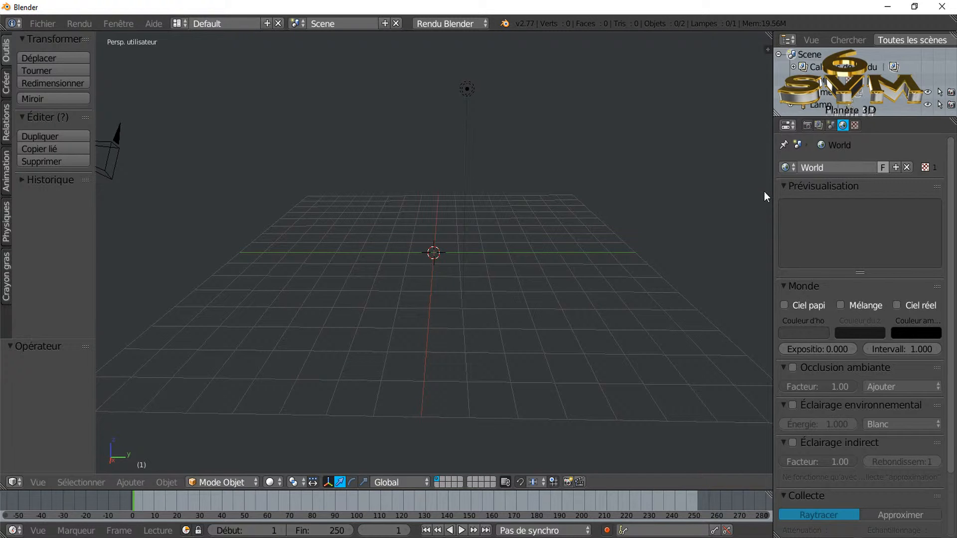
pyautogui.moveTo(774, 193); pyautogui.dragTo(870, 191)
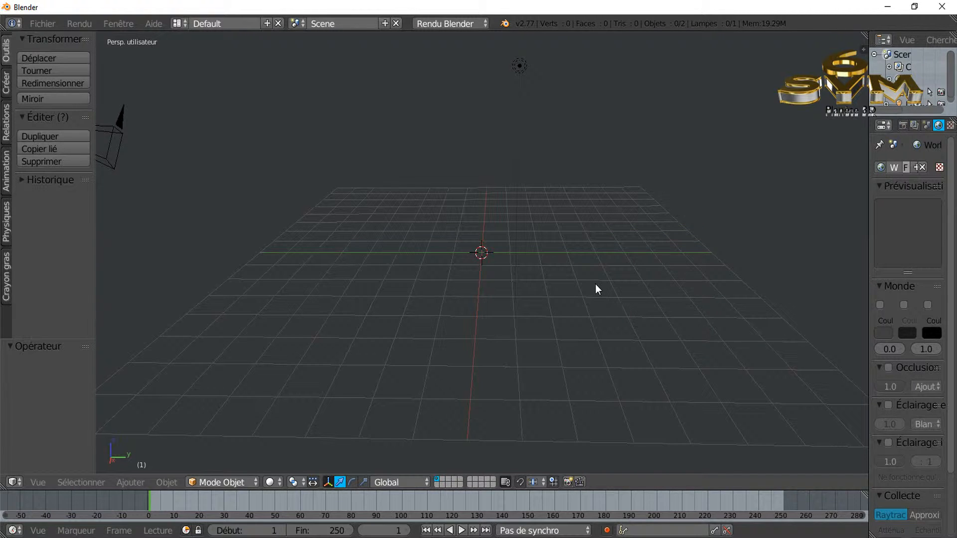
# Step: Add a cylinder mesh at the origin in top view and set its end fill type to Rien
pyautogui.press('KP_7')
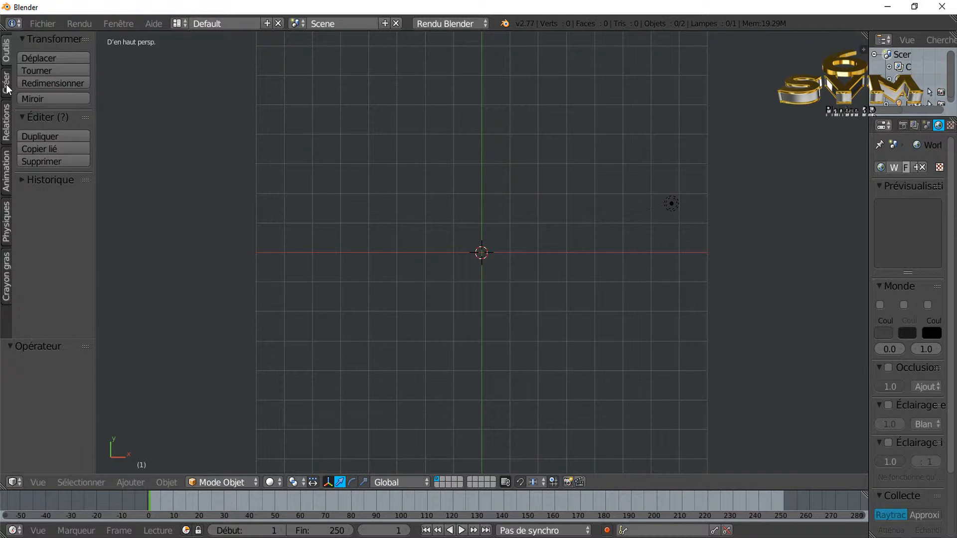
pyautogui.click(7, 86)
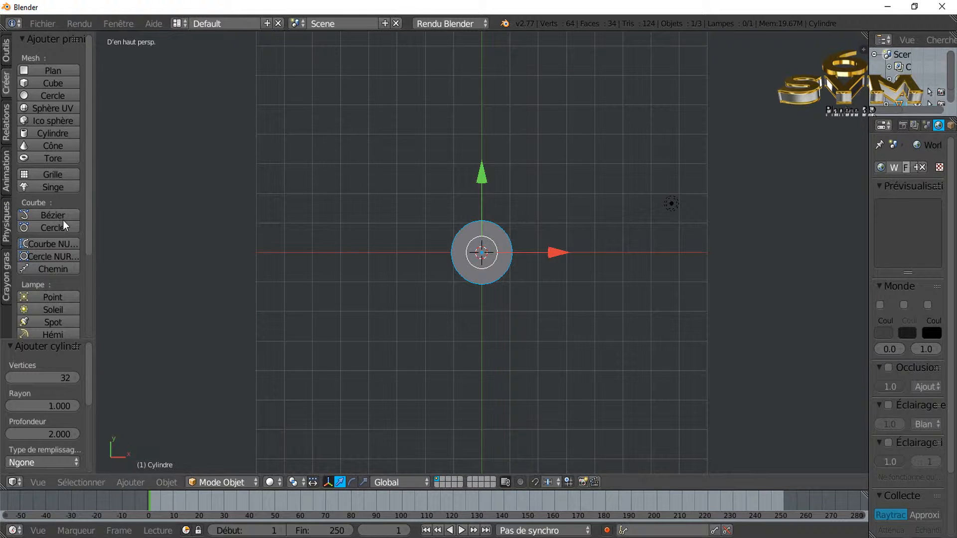
pyautogui.scroll(-5, 90, 299)
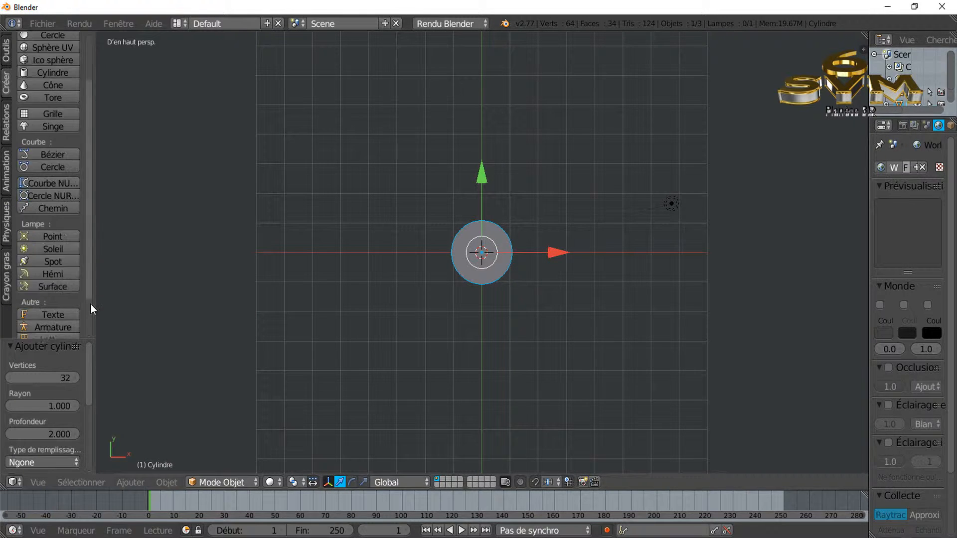
pyautogui.moveTo(39, 339); pyautogui.dragTo(43, 157)
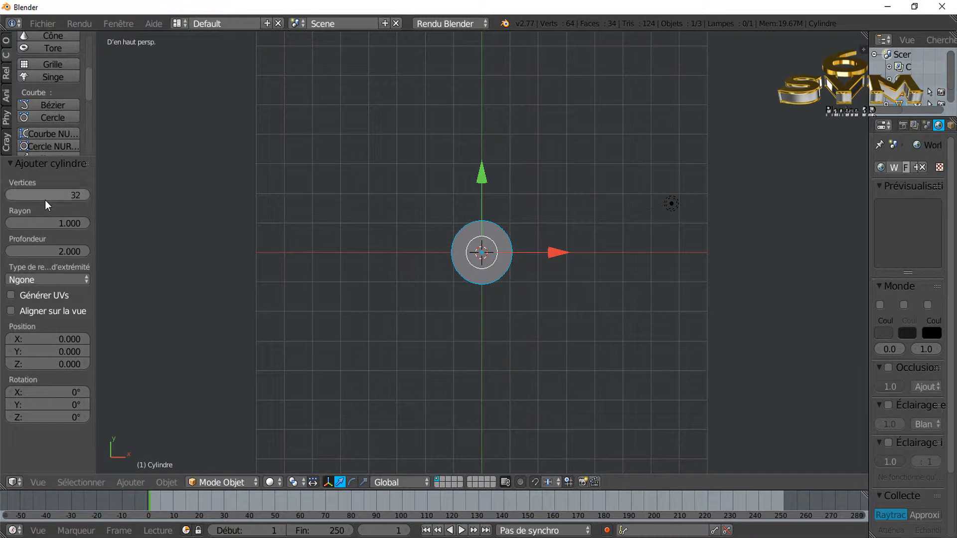
pyautogui.scroll(-2, 140, 286)
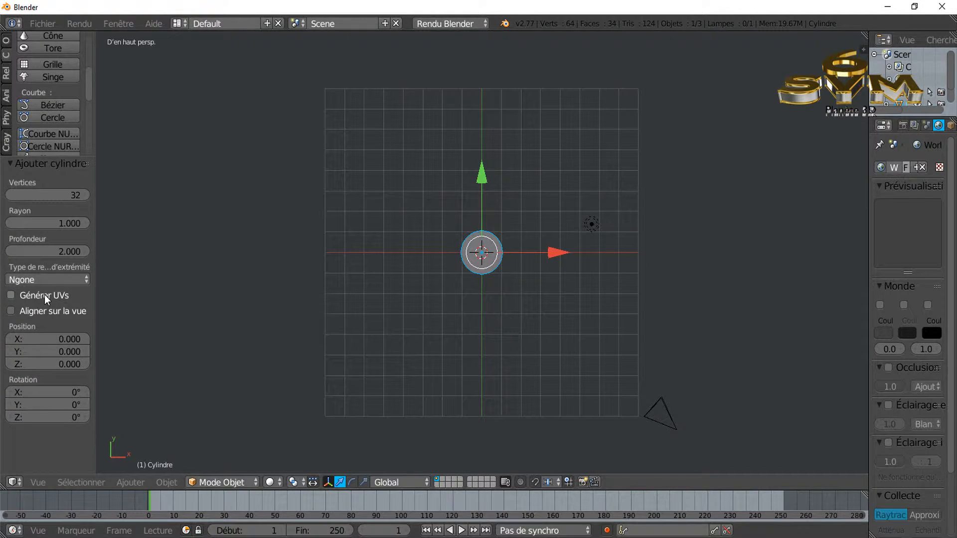
pyautogui.click(38, 280)
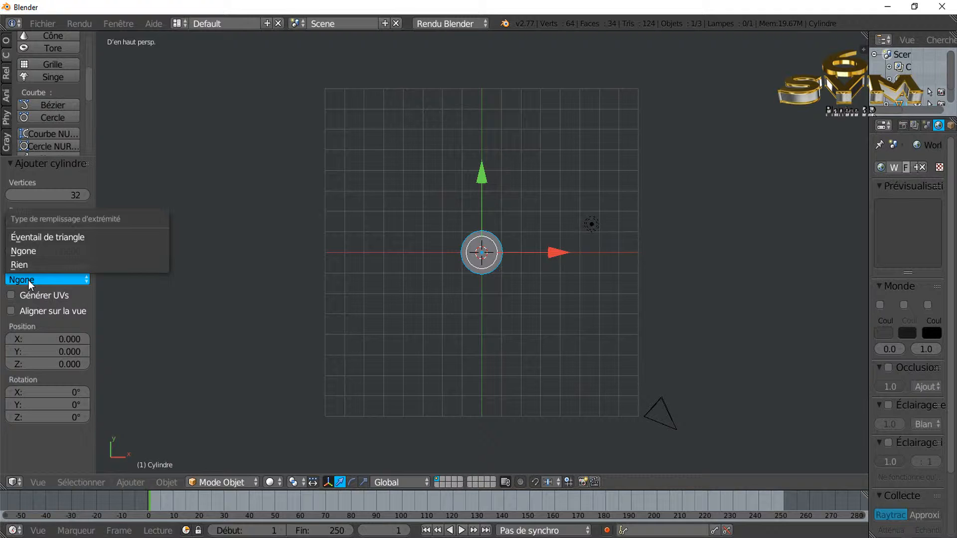
pyautogui.click(26, 253)
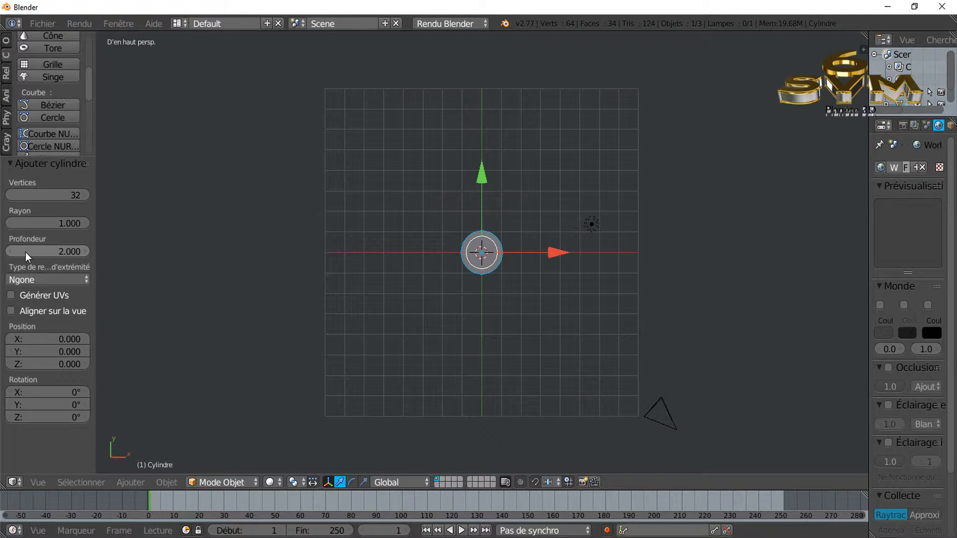
pyautogui.click(29, 279)
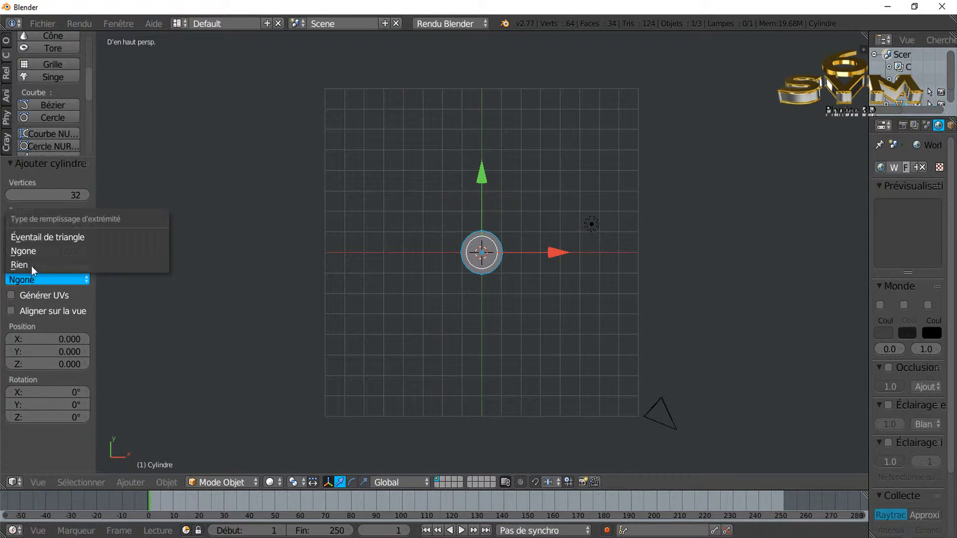
pyautogui.click(32, 262)
pyautogui.moveTo(303, 253); pyautogui.dragTo(453, 251, button='middle')
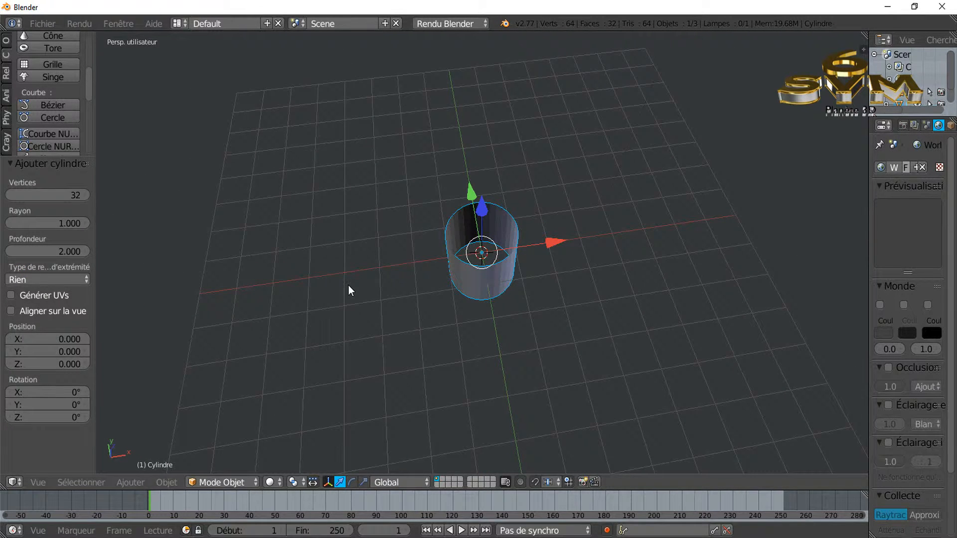
# Step: Rotate the cylinder by 90° in front view so that it lies along the X axis
pyautogui.press('KP_1')
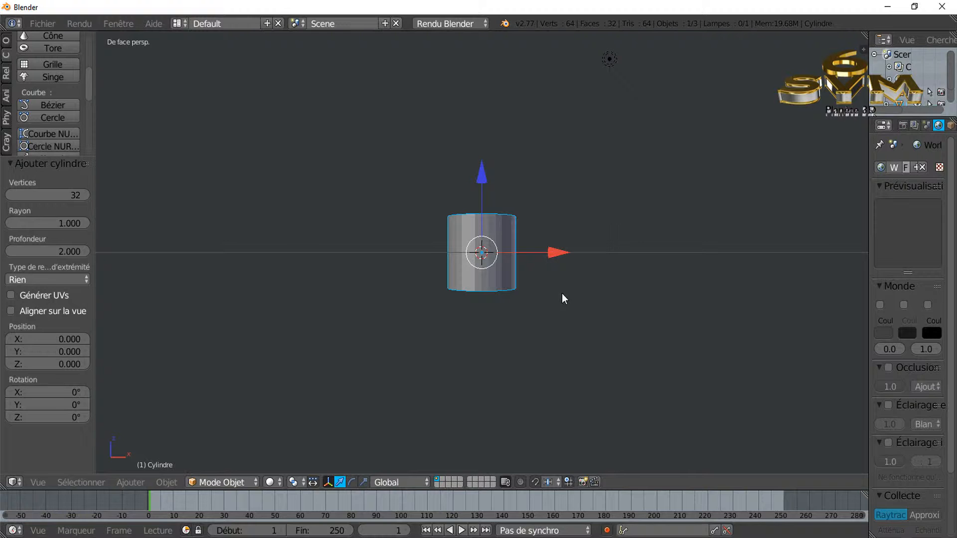
pyautogui.press('r')
pyautogui.click(572, 318)
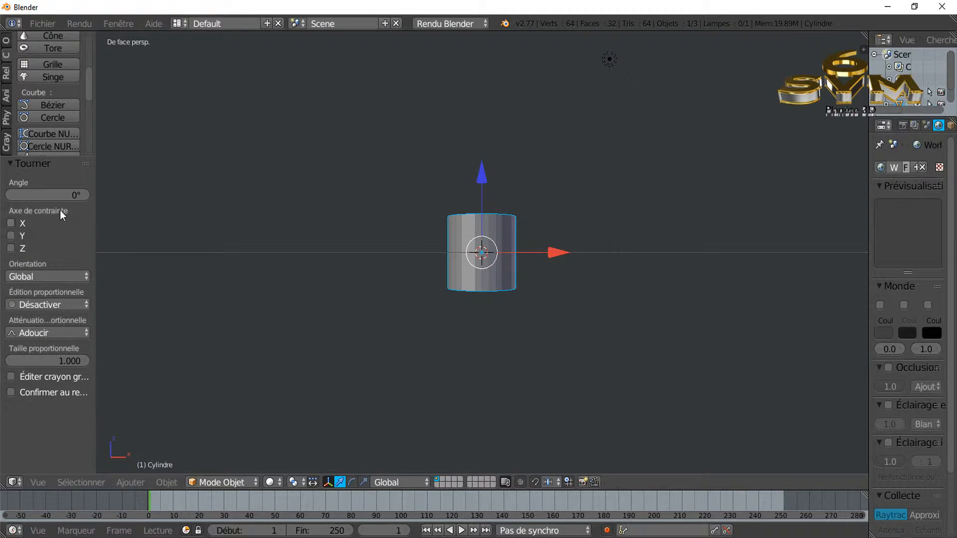
pyautogui.click(74, 193)
pyautogui.write('90')
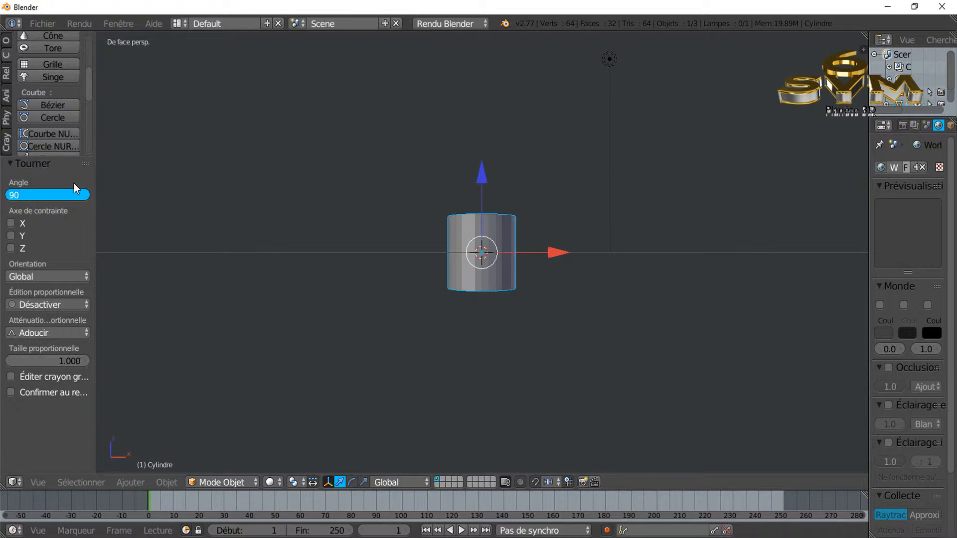
pyautogui.press('Return')
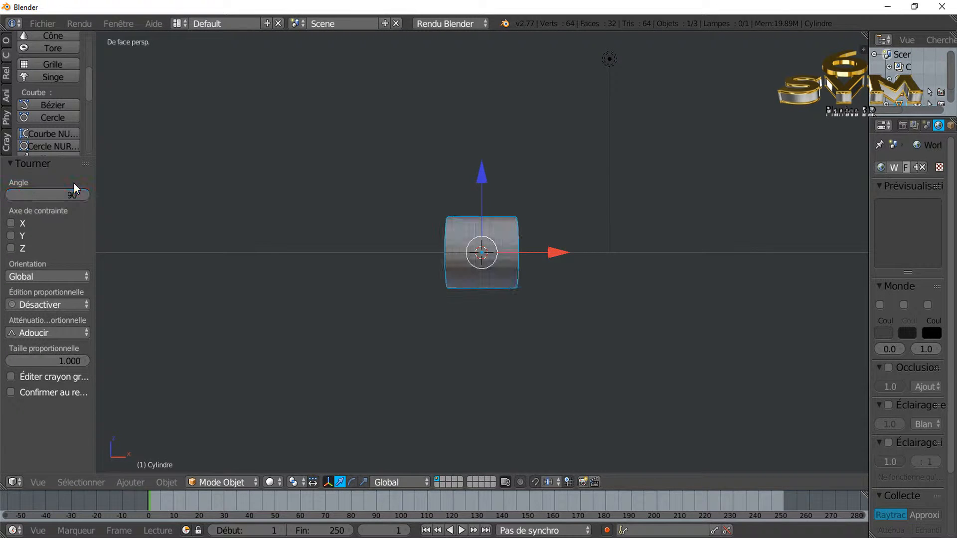
# Step: Stretch the cylinder along the X axis by a factor of about 3.915 with the scale manipulator
pyautogui.scroll(-2, 367, 312)
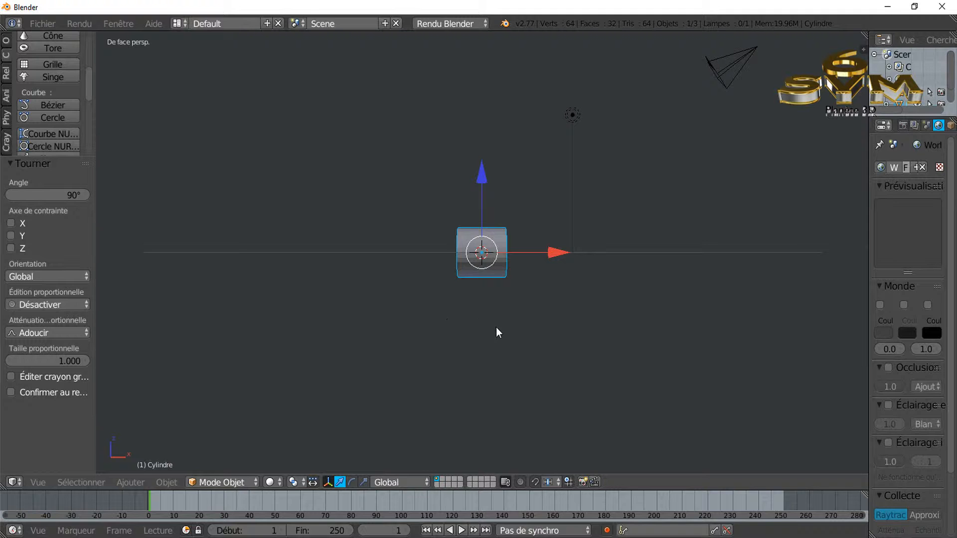
pyautogui.click(364, 482)
pyautogui.moveTo(559, 253); pyautogui.dragTo(772, 248)
pyautogui.keyDown('shift'); pyautogui.moveTo(634, 336); pyautogui.dragTo(577, 348, button='middle'); pyautogui.keyUp('shift')
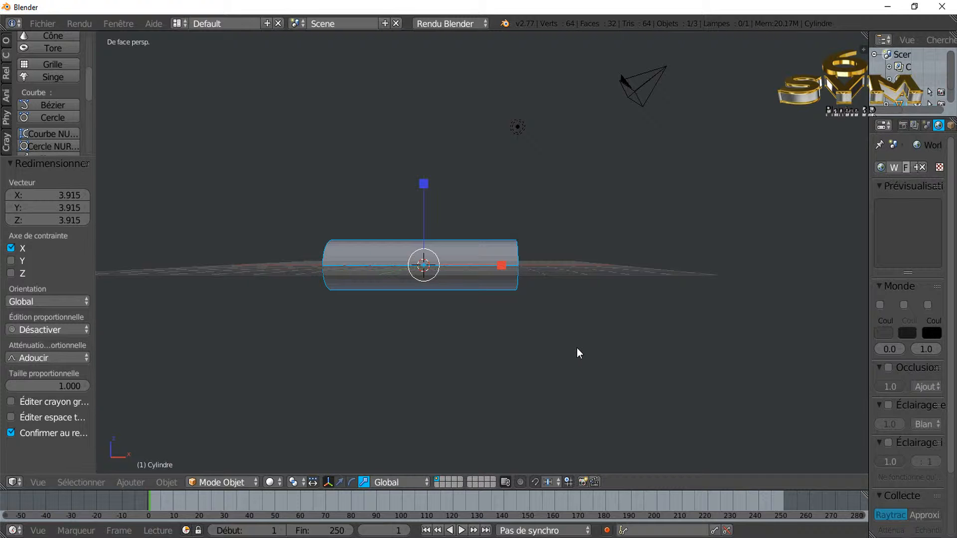
# Step: Switch the front view to orthographic and scale the cylinder along X again by about 2.870
pyautogui.press('KP_3')
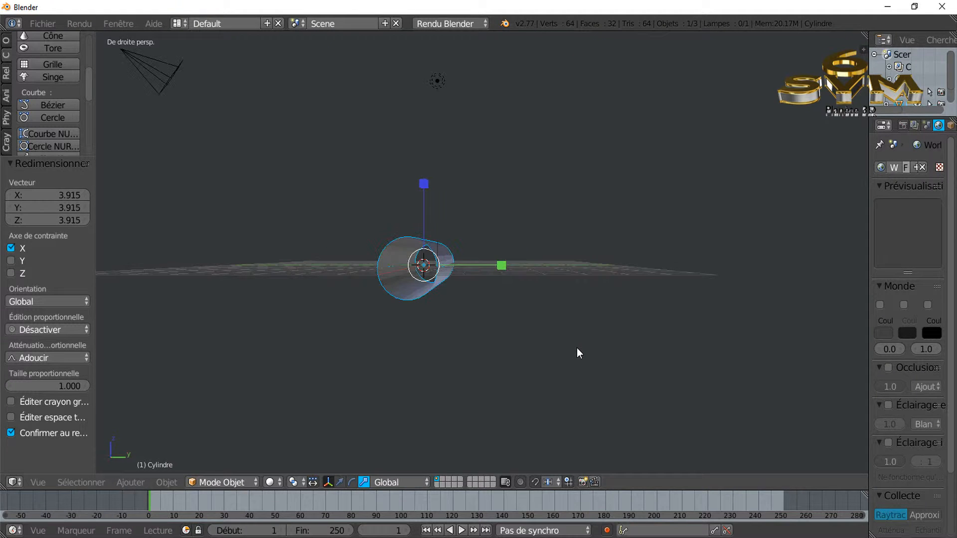
pyautogui.press('KP_1')
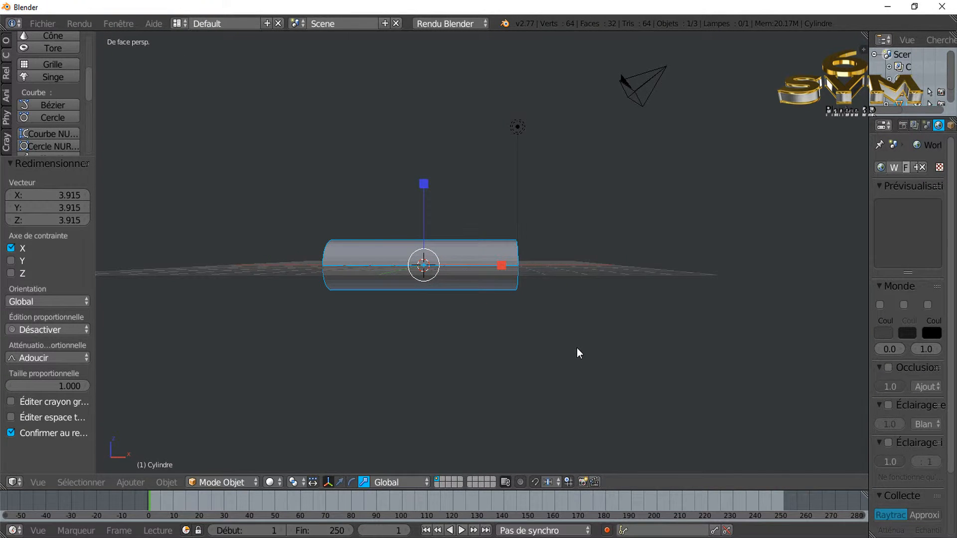
pyautogui.press('KP_5')
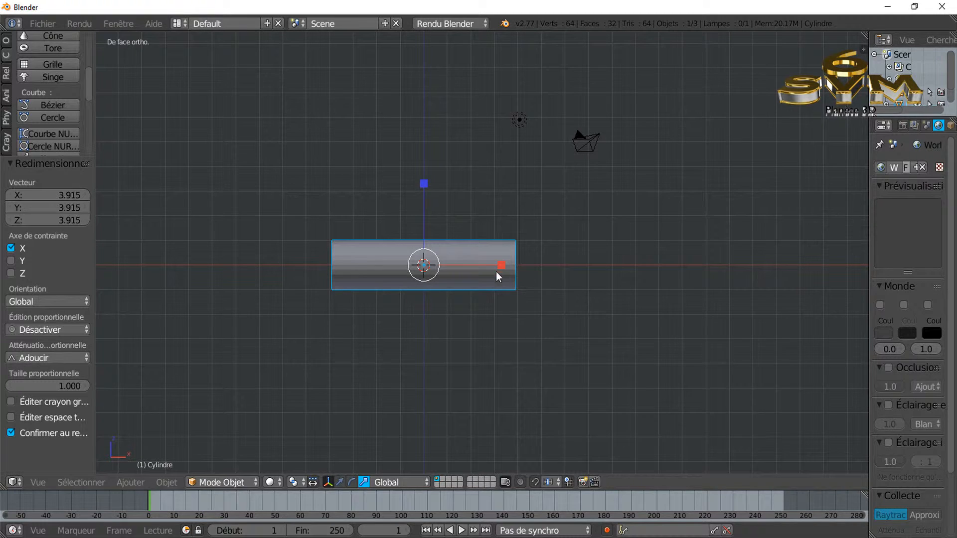
pyautogui.press('s')
pyautogui.press('x')
pyautogui.click(638, 259)
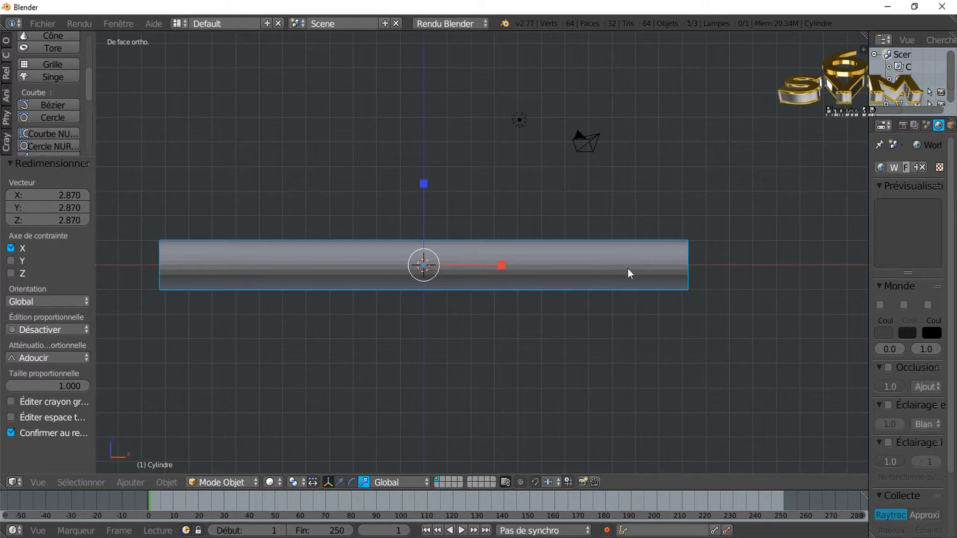
# Step: Set the pivot point to Curseur 3D with the translate manipulator, and place the 3D cursor well above the tube's right end
pyautogui.scroll(-1, 602, 299)
pyautogui.scroll(-1, 603, 304)
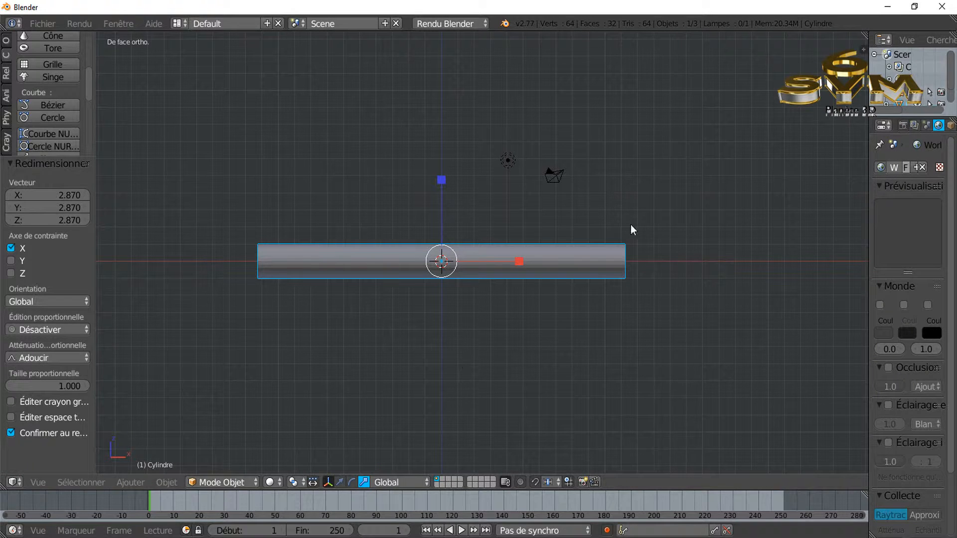
pyautogui.click(292, 482)
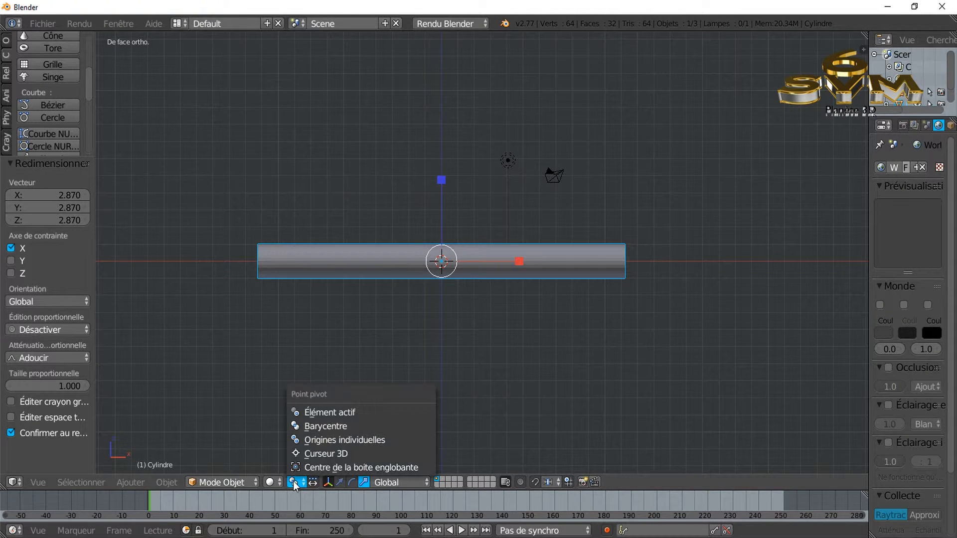
pyautogui.click(310, 454)
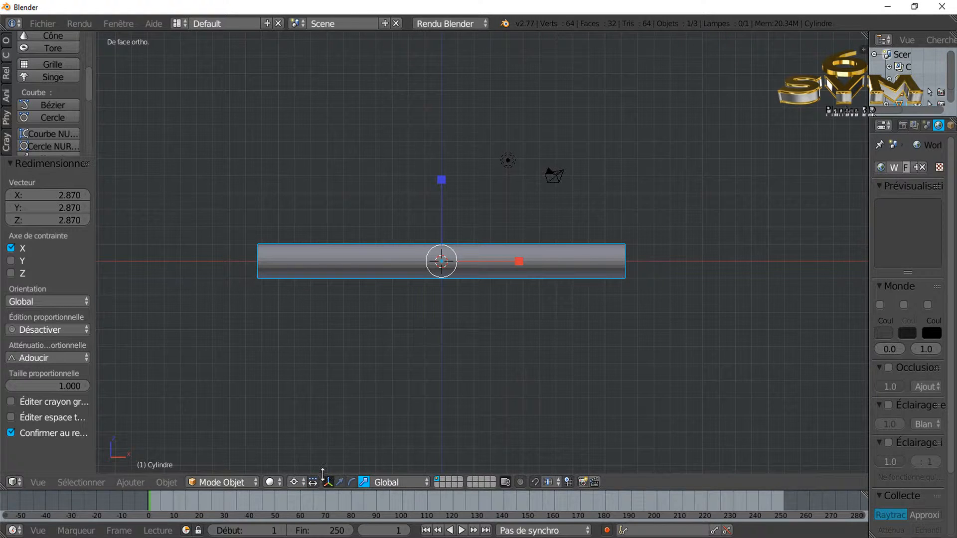
pyautogui.click(340, 482)
pyautogui.click(623, 229)
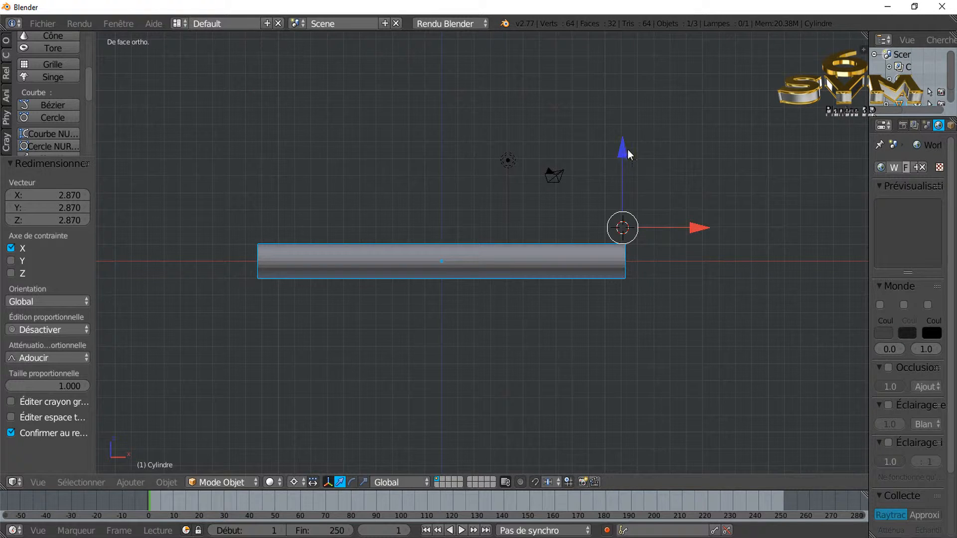
pyautogui.click(623, 128)
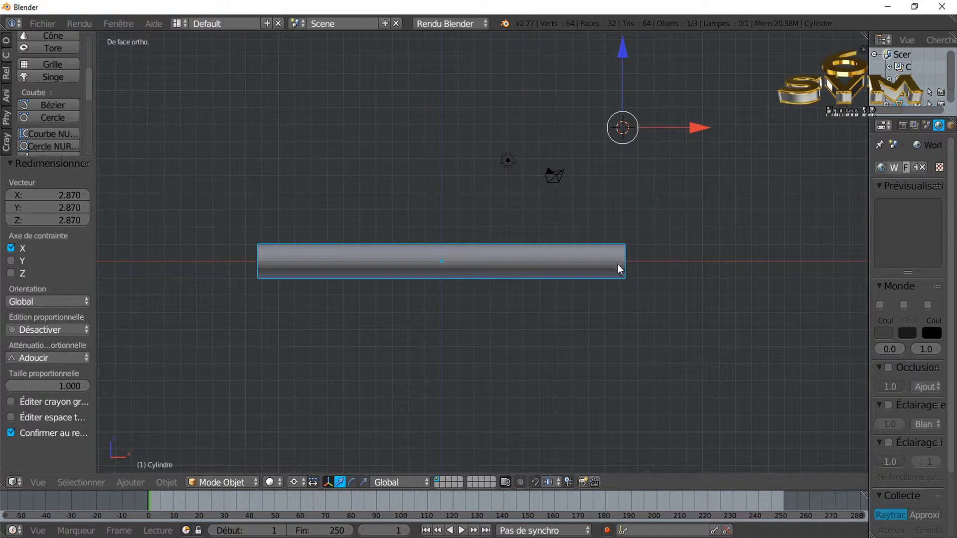
# Step: Place the 3D cursor just above the tube's right end and select that end's vertex loop in Edit Mode
pyautogui.click(623, 233)
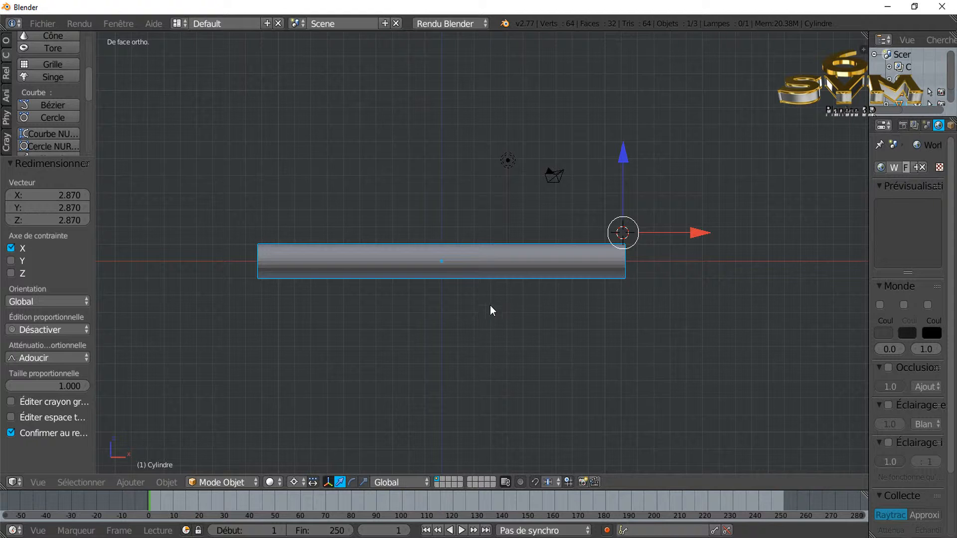
pyautogui.press('Tab')
pyautogui.scroll(2, 651, 317)
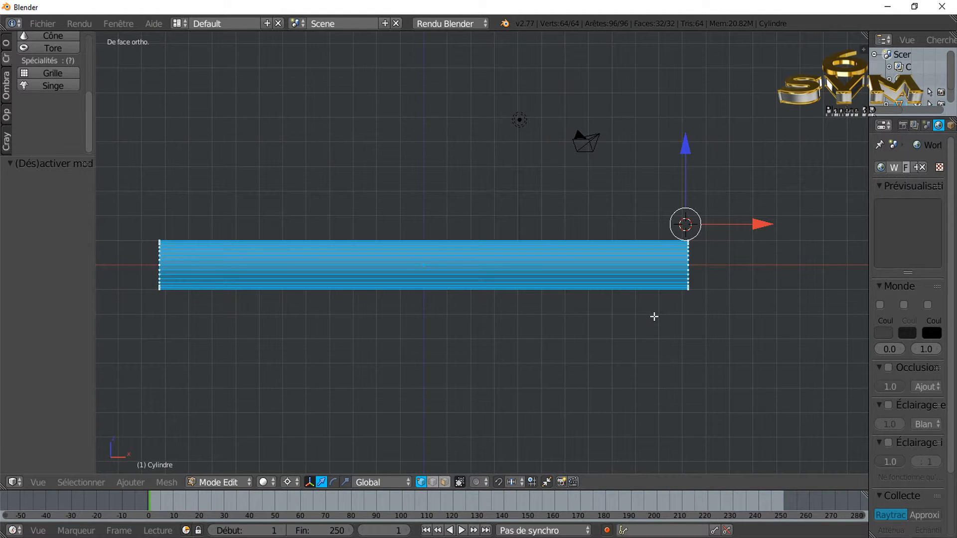
pyautogui.scroll(4, 659, 321)
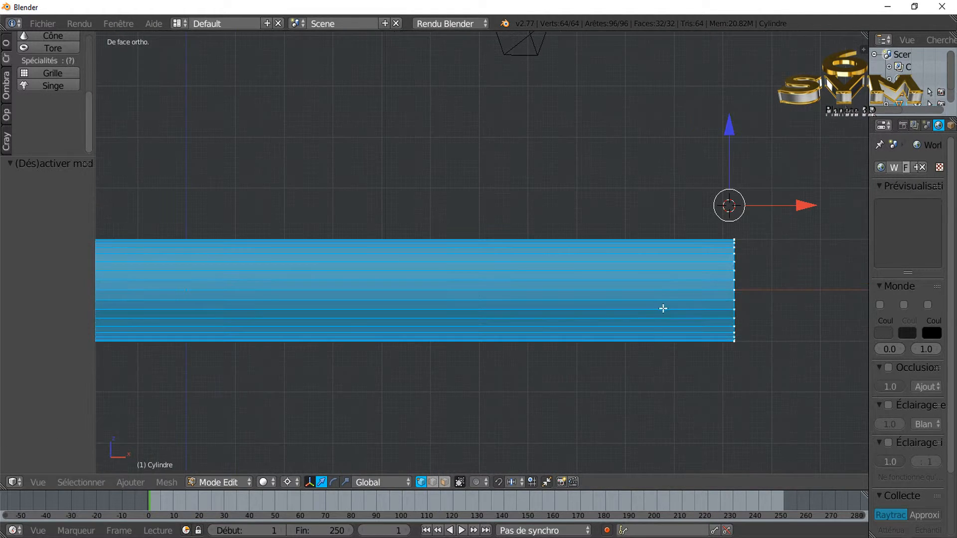
pyautogui.keyDown('alt'); pyautogui.rightClick(727, 284); pyautogui.keyUp('alt')
pyautogui.scroll(-4, 634, 375)
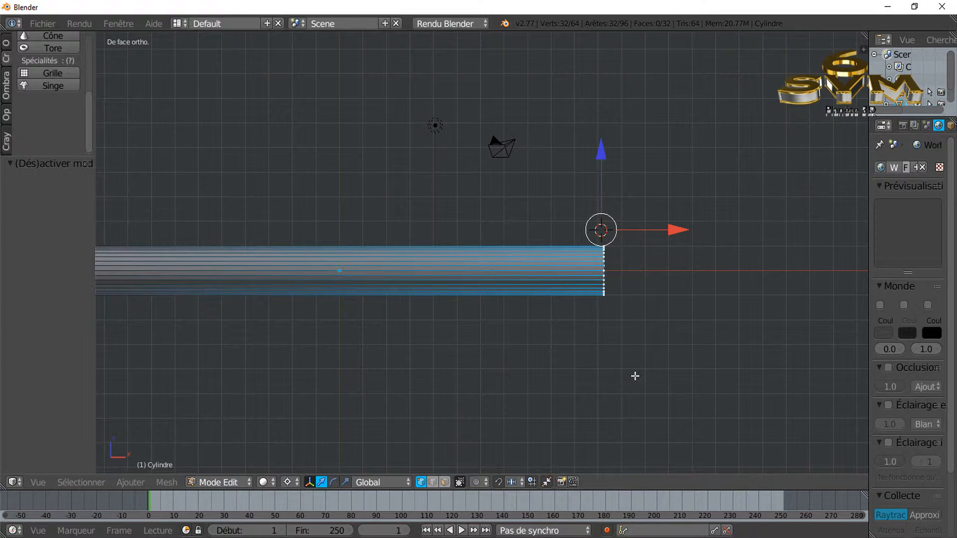
pyautogui.scroll(-1, 610, 261)
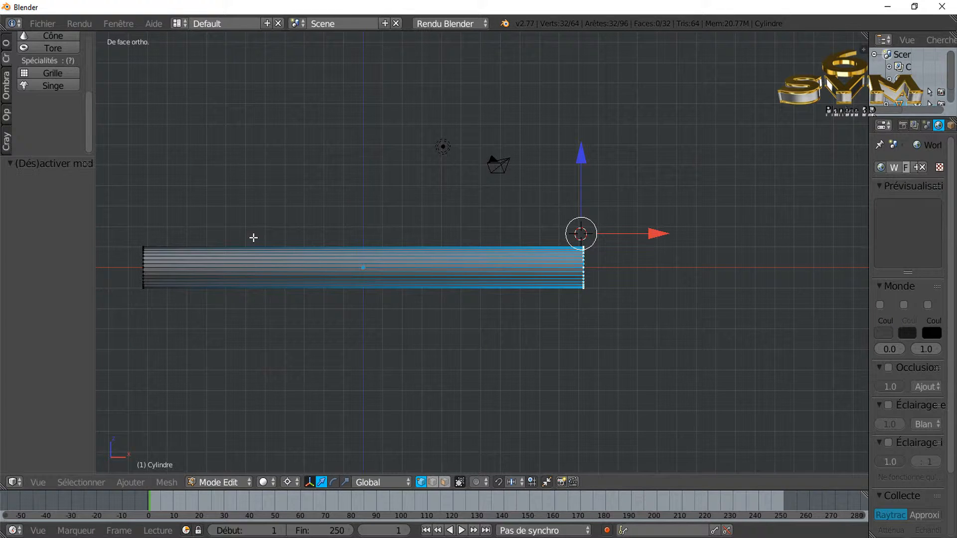
# Step: Enlarge the mesh tools area and spin the selected end loop around the 3D cursor with Faire tourner
pyautogui.moveTo(66, 156); pyautogui.dragTo(59, 337)
pyautogui.click(5, 50)
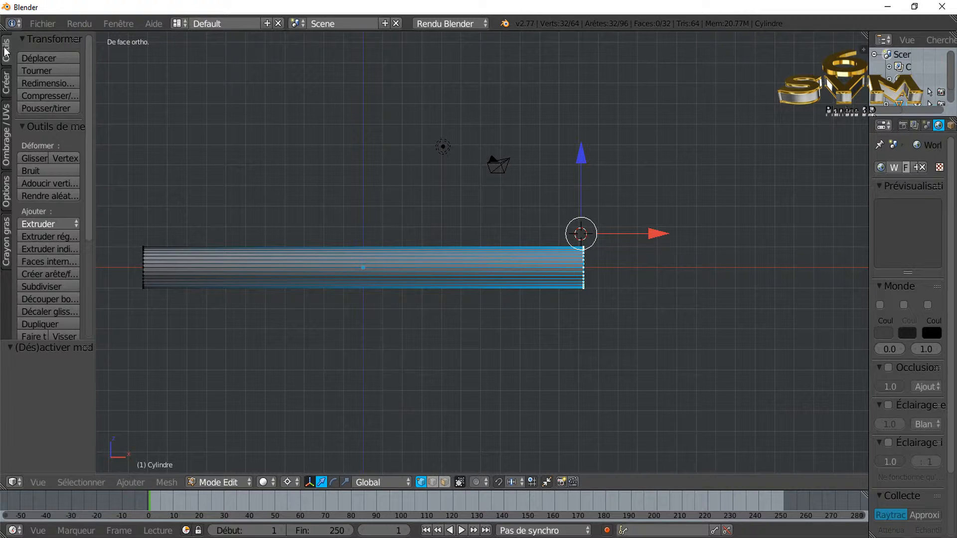
pyautogui.moveTo(89, 88); pyautogui.dragTo(159, 132)
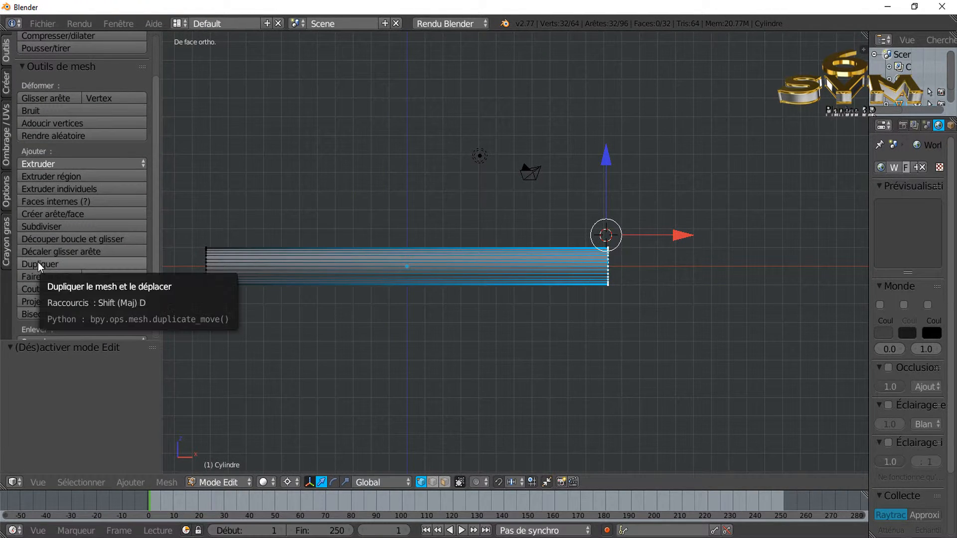
pyautogui.scroll(-2, 38, 262)
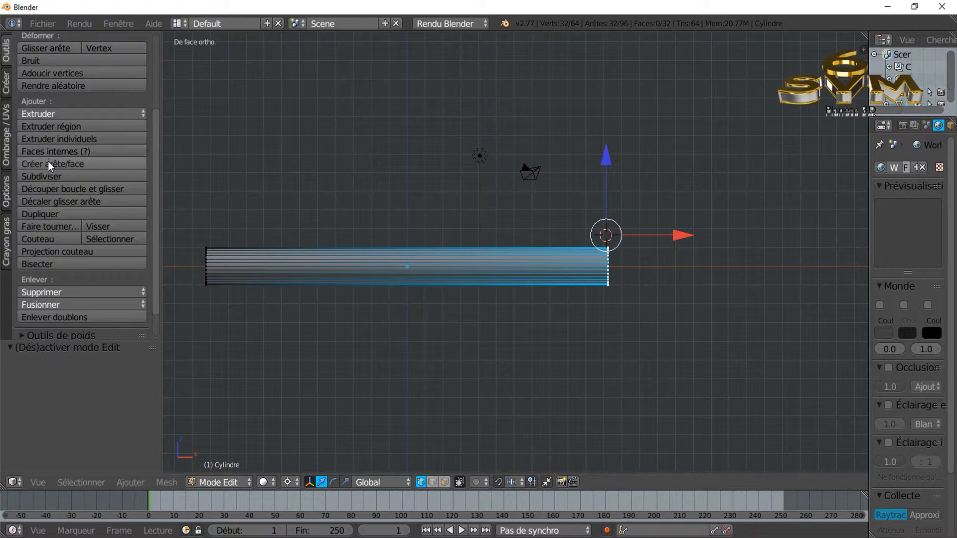
pyautogui.scroll(3, 47, 166)
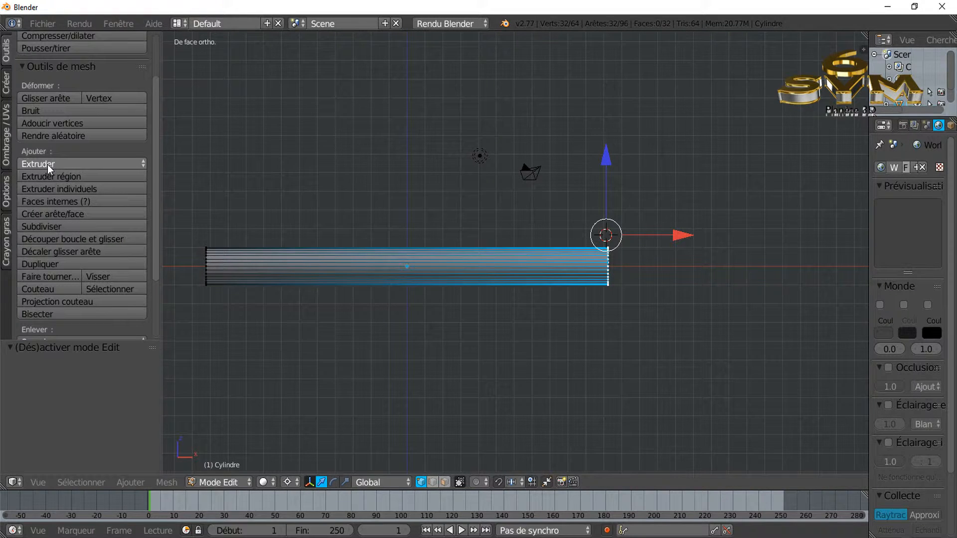
pyautogui.scroll(3, 47, 164)
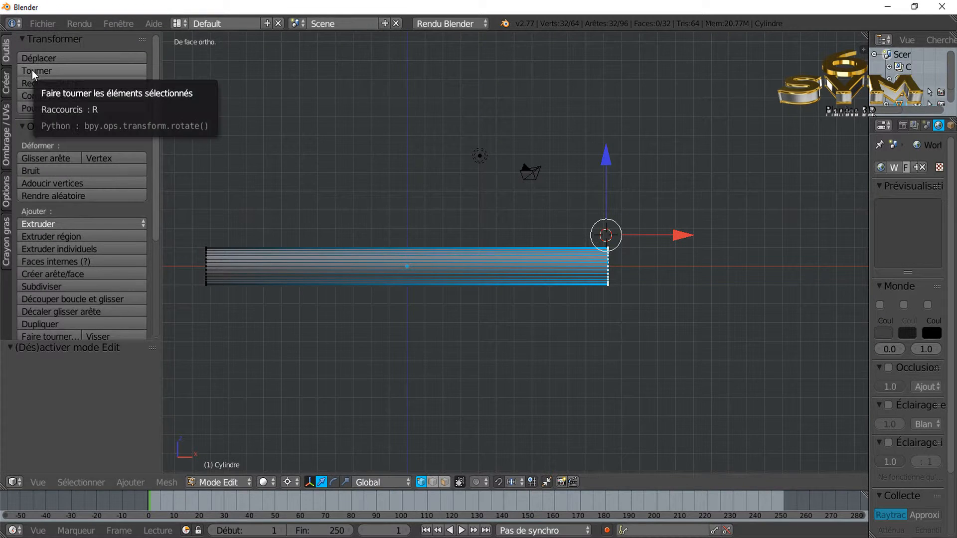
pyautogui.scroll(-5, 63, 228)
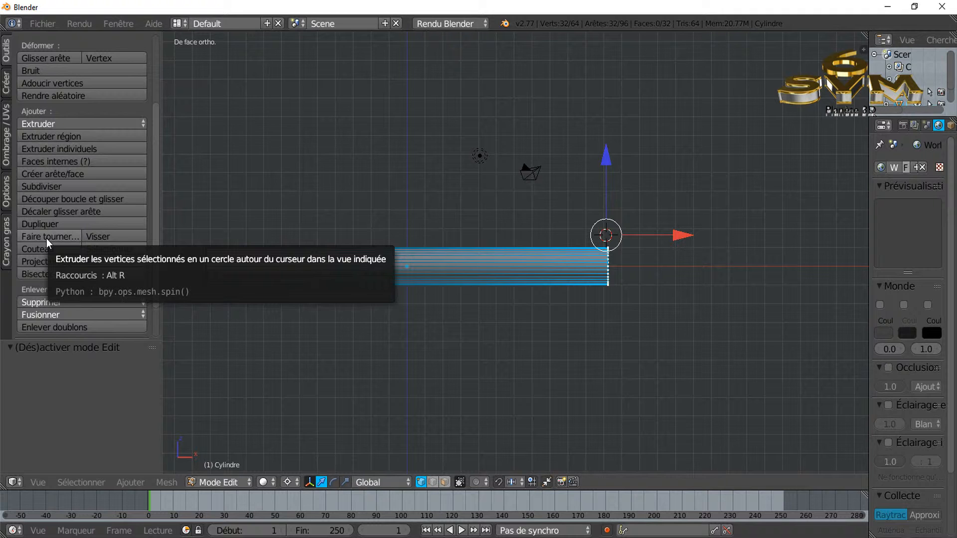
pyautogui.click(47, 238)
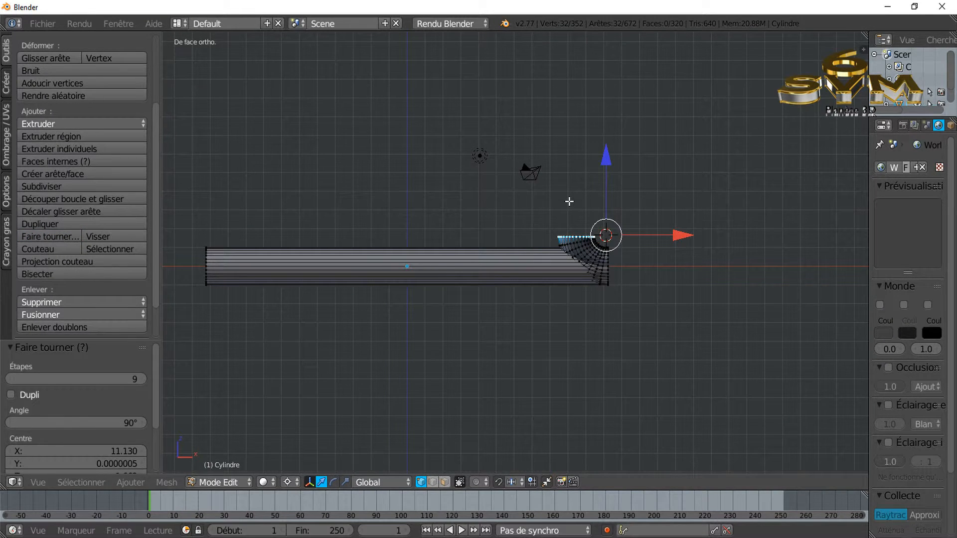
# Step: Show all the spin settings and set the number of steps (Étapes) to 7
pyautogui.moveTo(92, 342); pyautogui.dragTo(102, 173)
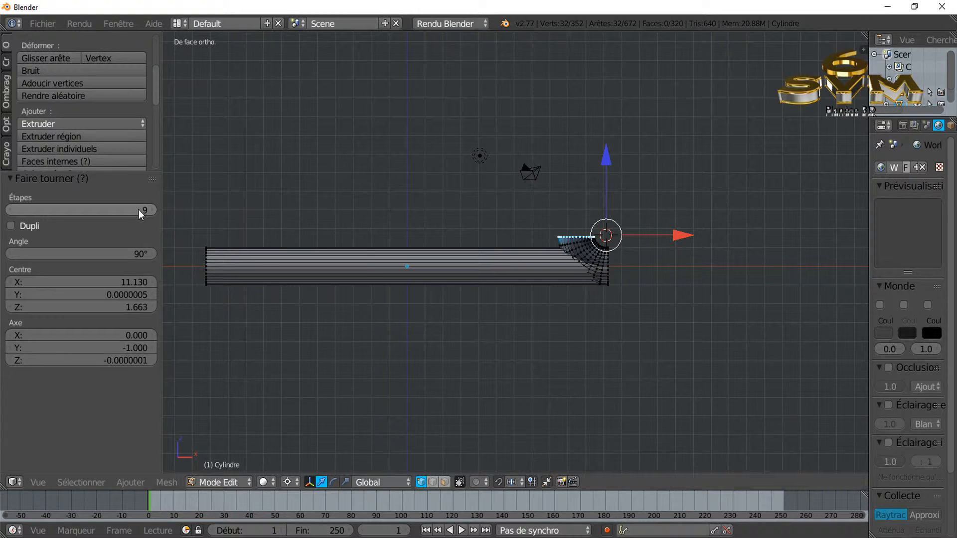
pyautogui.click(11, 209)
pyautogui.click(11, 210)
pyautogui.click(11, 209)
pyautogui.click(11, 210)
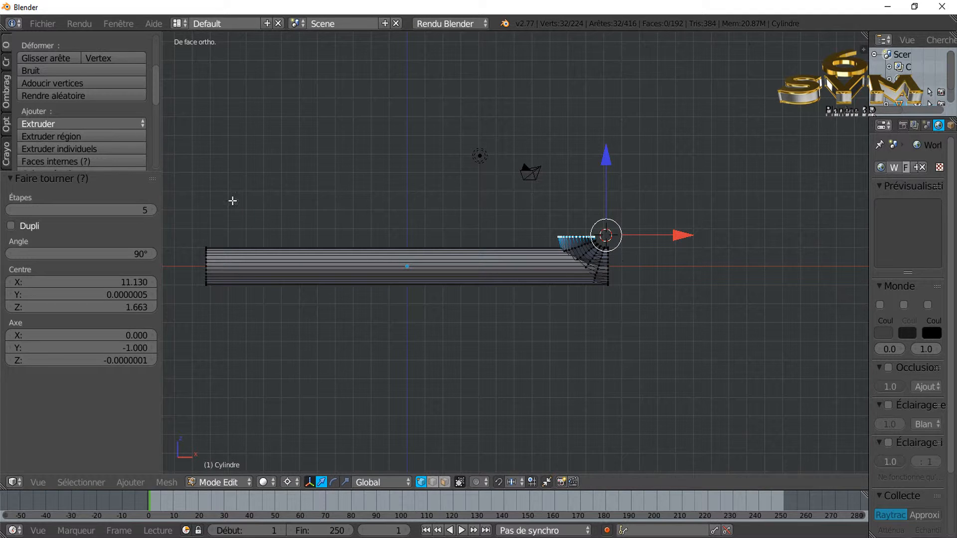
pyautogui.click(10, 210)
pyautogui.click(10, 210)
pyautogui.click(155, 211)
pyautogui.click(154, 211)
pyautogui.click(154, 210)
pyautogui.click(155, 211)
pyautogui.click(155, 211)
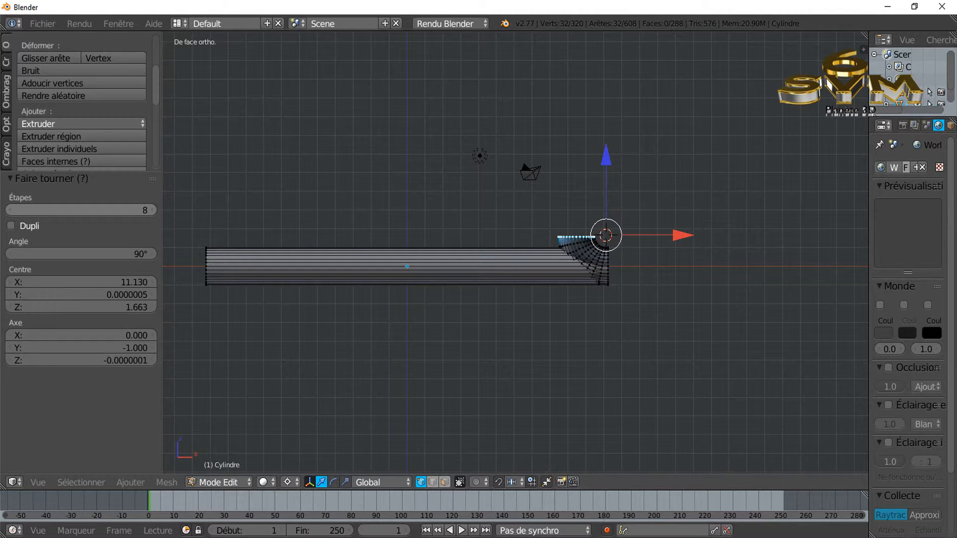
pyautogui.click(10, 210)
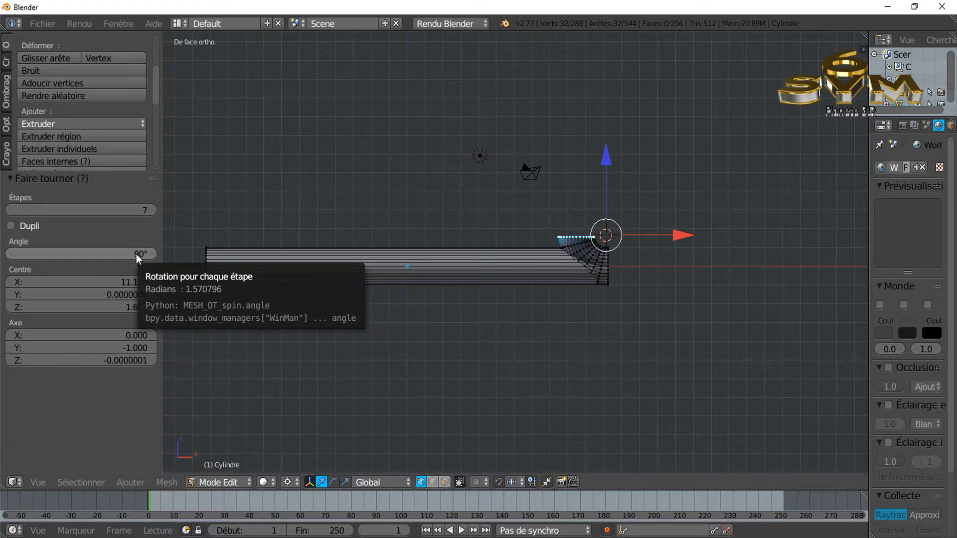
# Step: Set the spin angle to about -90.64° so that the elbow bends upward from the tube's end
pyautogui.moveTo(140, 254); pyautogui.dragTo(52, 254)
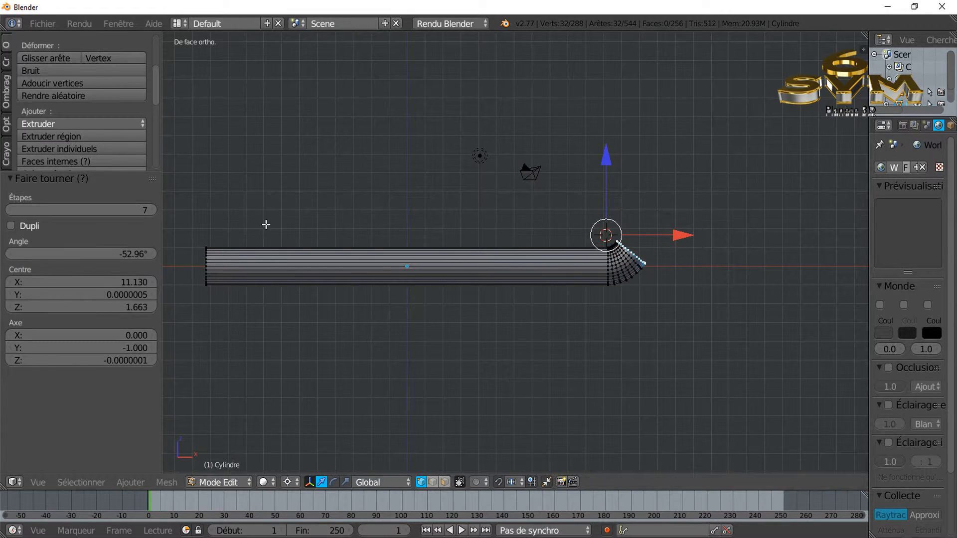
pyautogui.moveTo(150, 254); pyautogui.dragTo(132, 254)
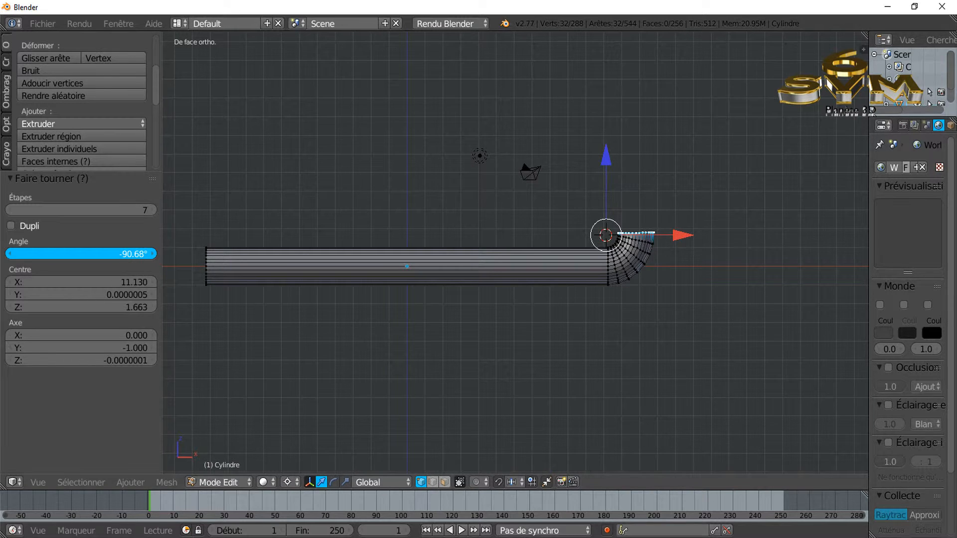
pyautogui.moveTo(132, 253); pyautogui.dragTo(131, 253)
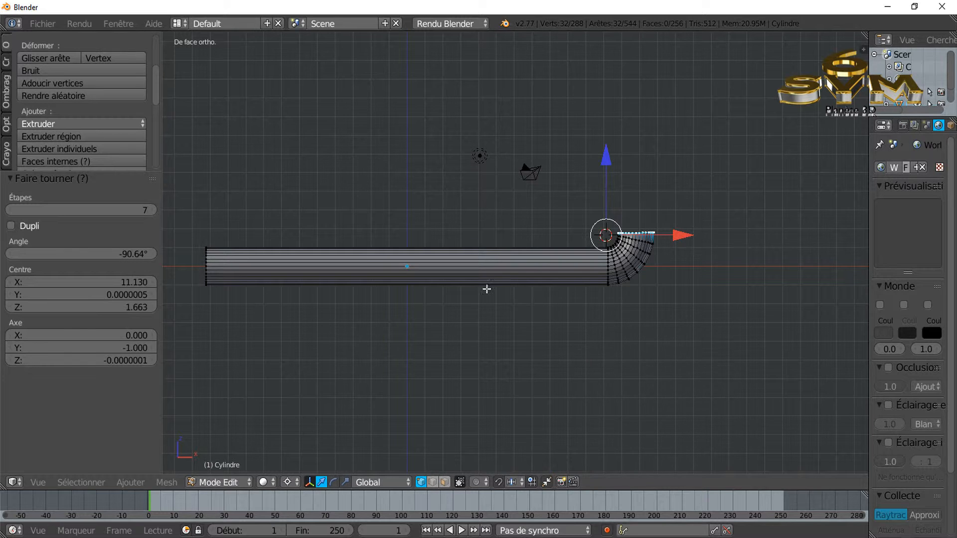
# Step: Turn the view to face the elbow and place the 3D cursor beside its upper opening on the positive Y side
pyautogui.scroll(-1, 690, 312)
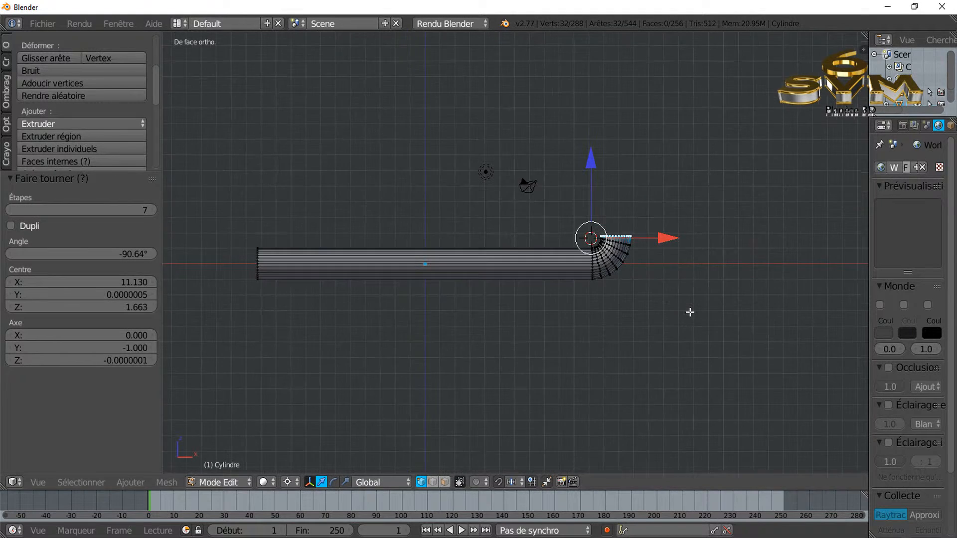
pyautogui.moveTo(683, 323); pyautogui.dragTo(559, 336, button='middle')
pyautogui.keyDown('shift'); pyautogui.moveTo(658, 309); pyautogui.dragTo(531, 307, button='middle'); pyautogui.keyUp('shift')
pyautogui.scroll(2, 577, 330)
pyautogui.scroll(3, 577, 309)
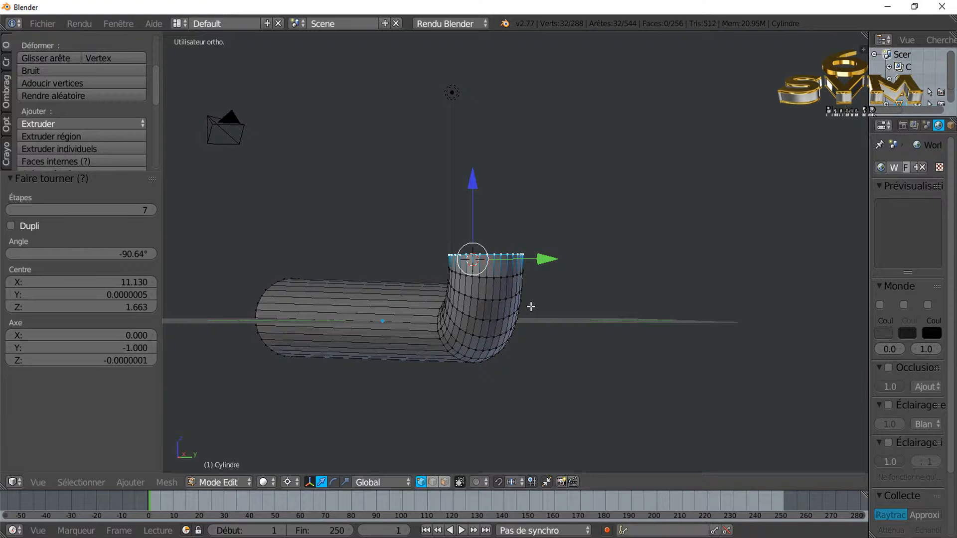
pyautogui.click(783, 259)
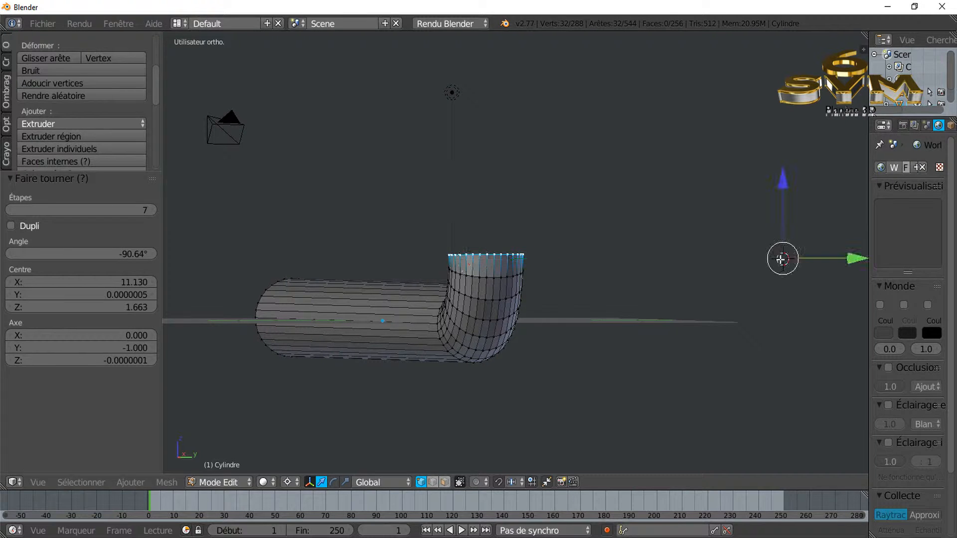
pyautogui.click(590, 258)
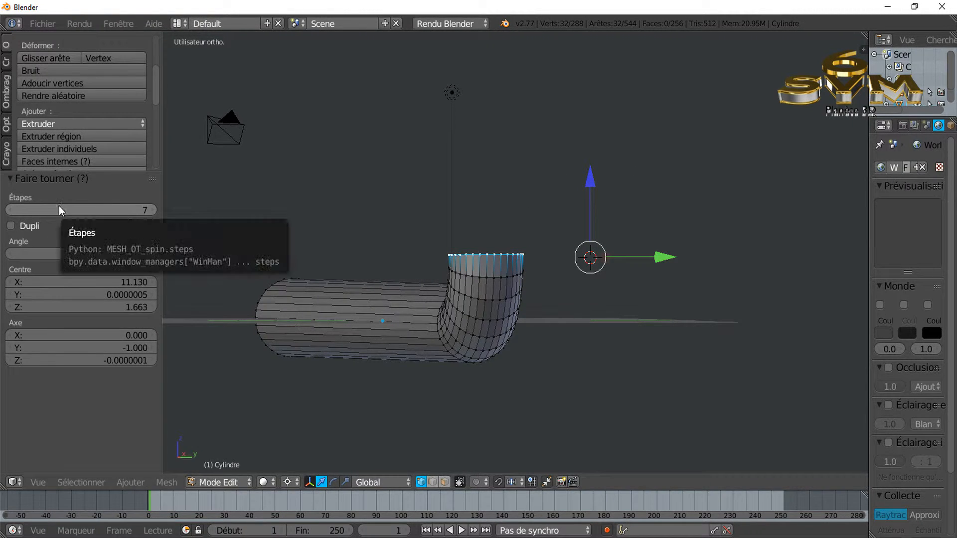
# Step: Spin the elbow's open loop around the 3D cursor with an angle of about 92.09° to form a second bend
pyautogui.scroll(4, 55, 155)
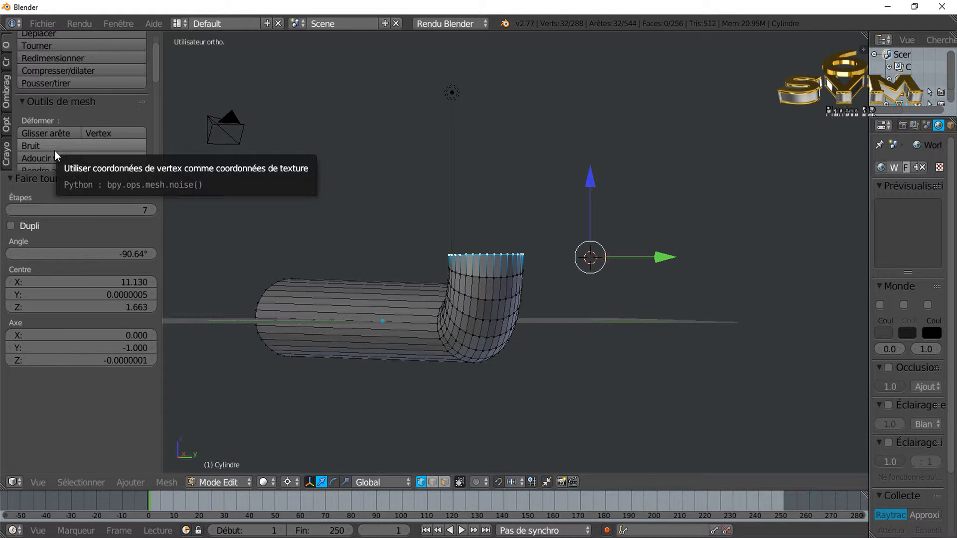
pyautogui.scroll(2, 54, 144)
pyautogui.scroll(-8, 53, 137)
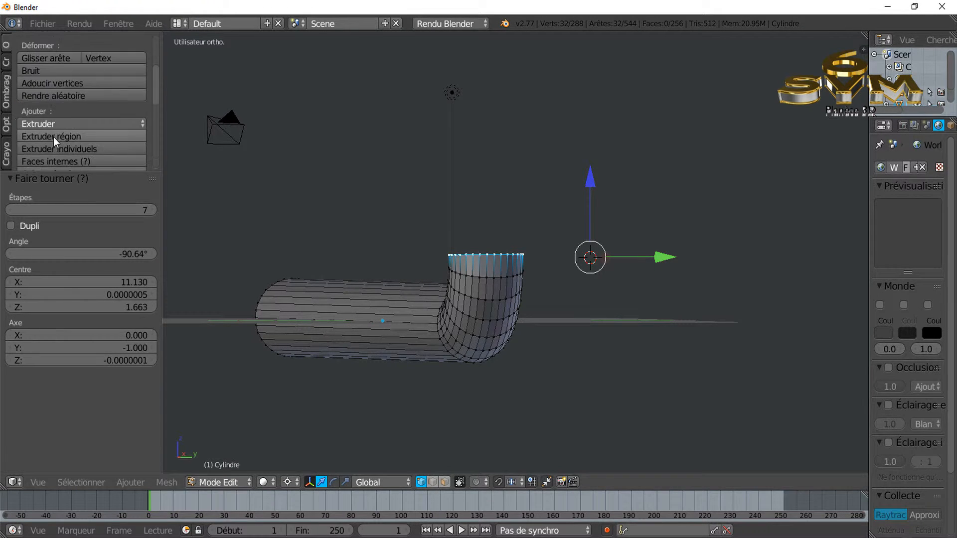
pyautogui.scroll(-3, 53, 137)
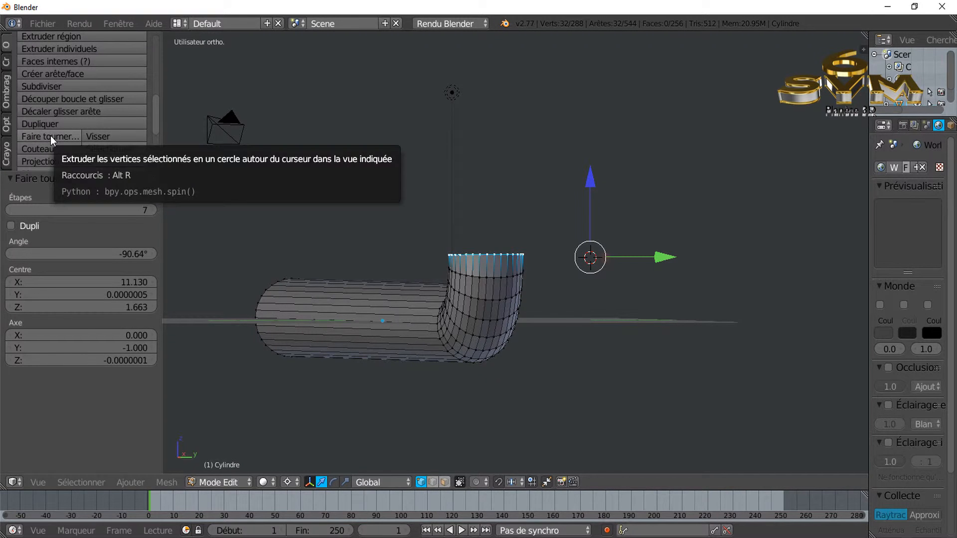
pyautogui.click(50, 135)
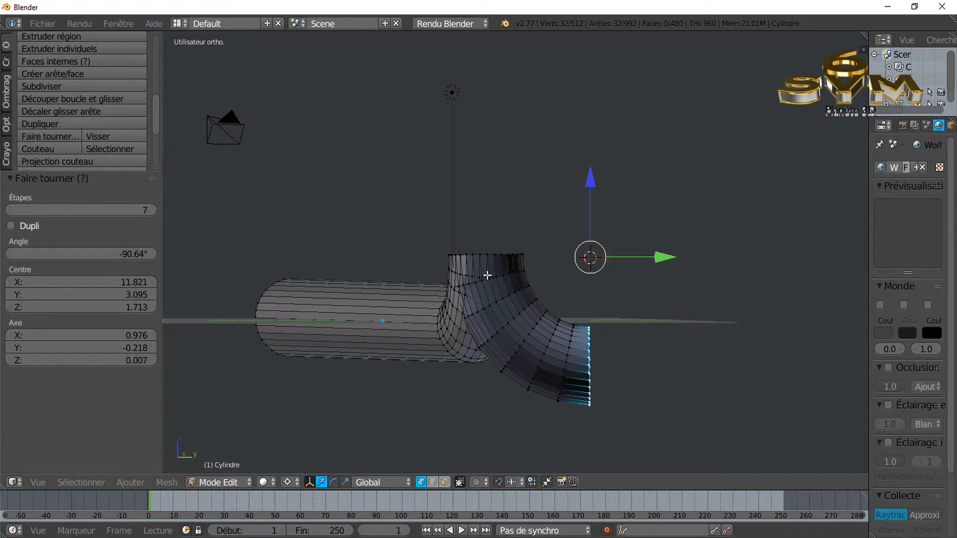
pyautogui.moveTo(145, 255)
pyautogui.mouseDown()
pyautogui.moveTo(135, 255)
pyautogui.moveTo(160, 254)
pyautogui.mouseUp()
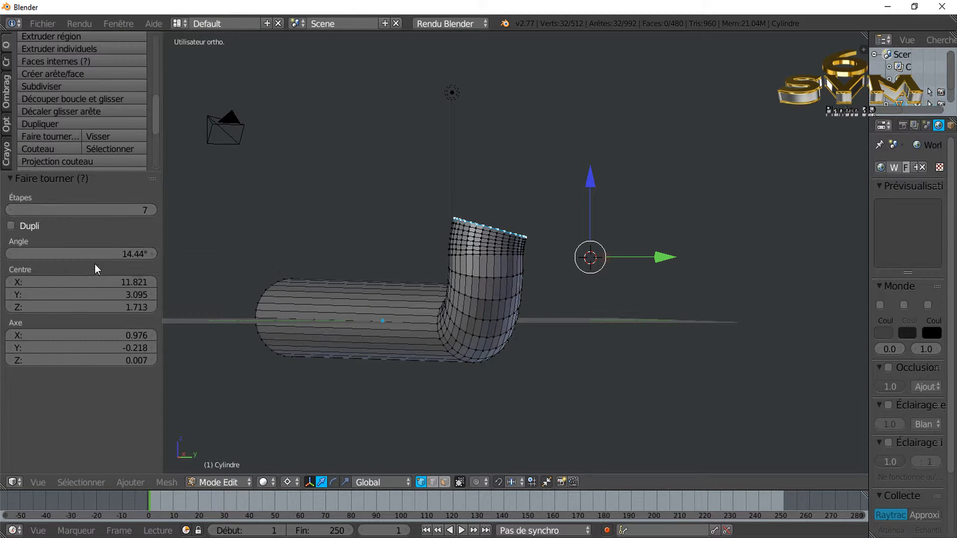
pyautogui.moveTo(103, 254); pyautogui.dragTo(121, 254)
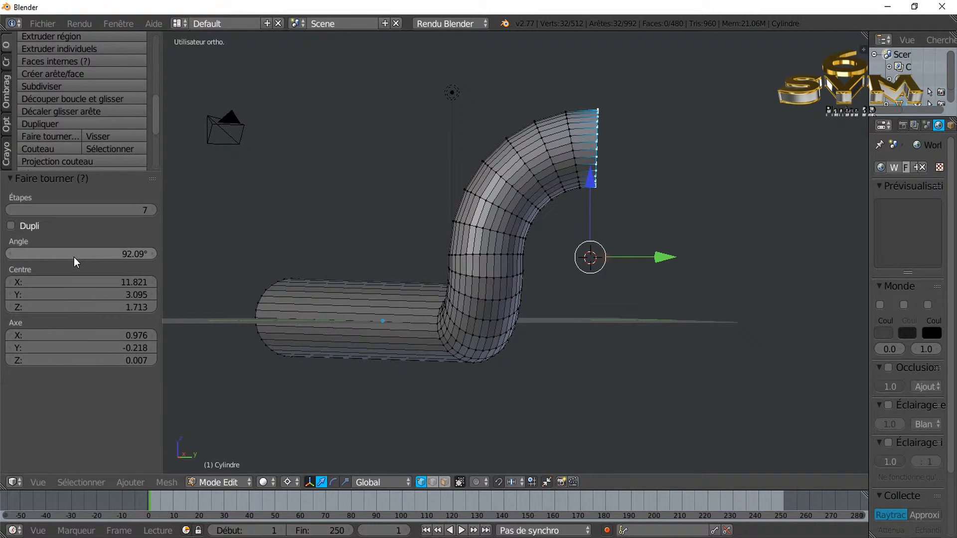
# Step: Examine the direction of the second bend from above, from the right side and in oblique views
pyautogui.scroll(-1, 353, 271)
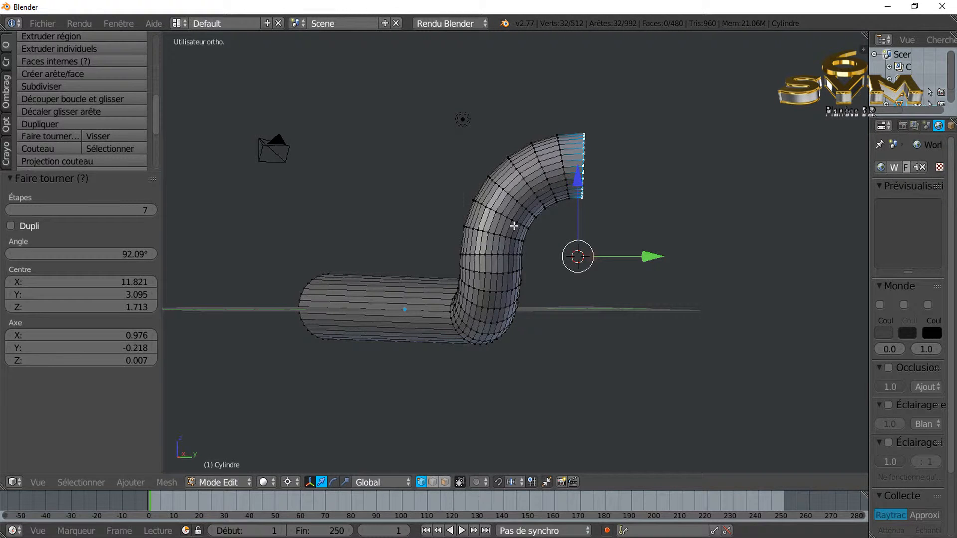
pyautogui.moveTo(557, 184); pyautogui.dragTo(564, 321, button='middle')
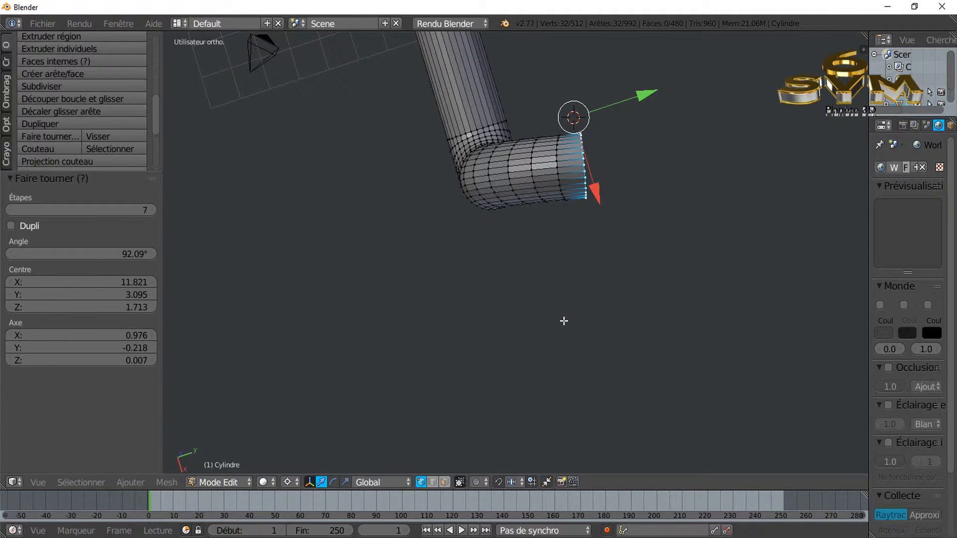
pyautogui.press('KP_7')
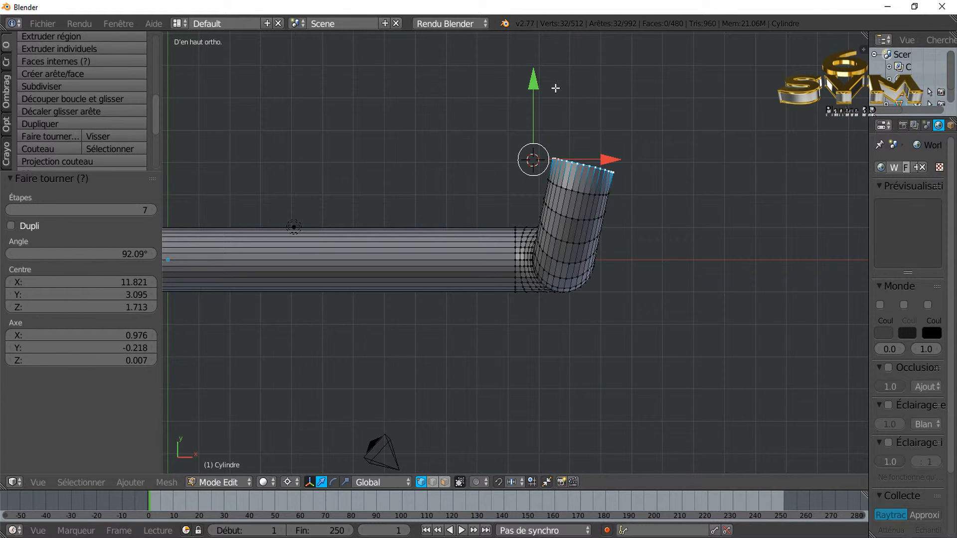
pyautogui.moveTo(630, 365); pyautogui.dragTo(500, 238, button='middle')
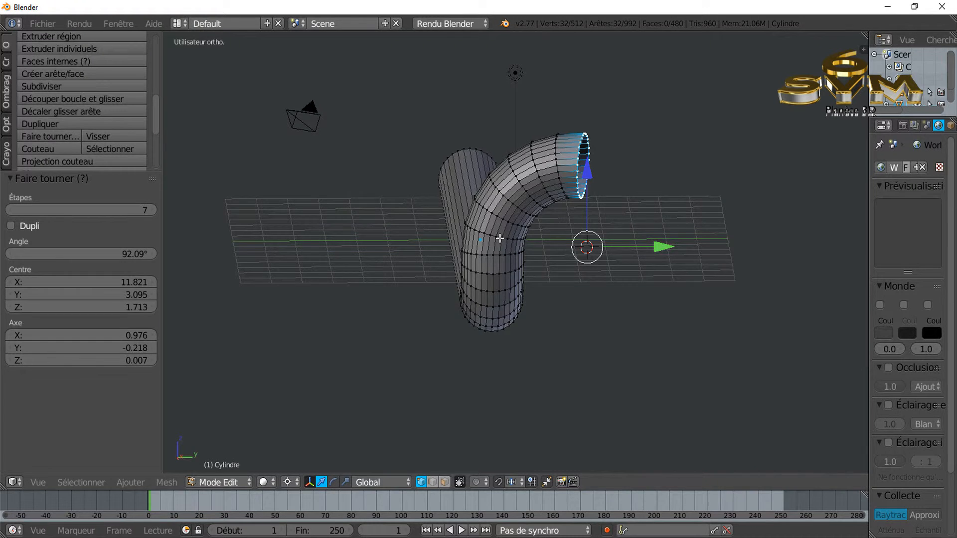
pyautogui.press('KP_1')
pyautogui.press('KP_3')
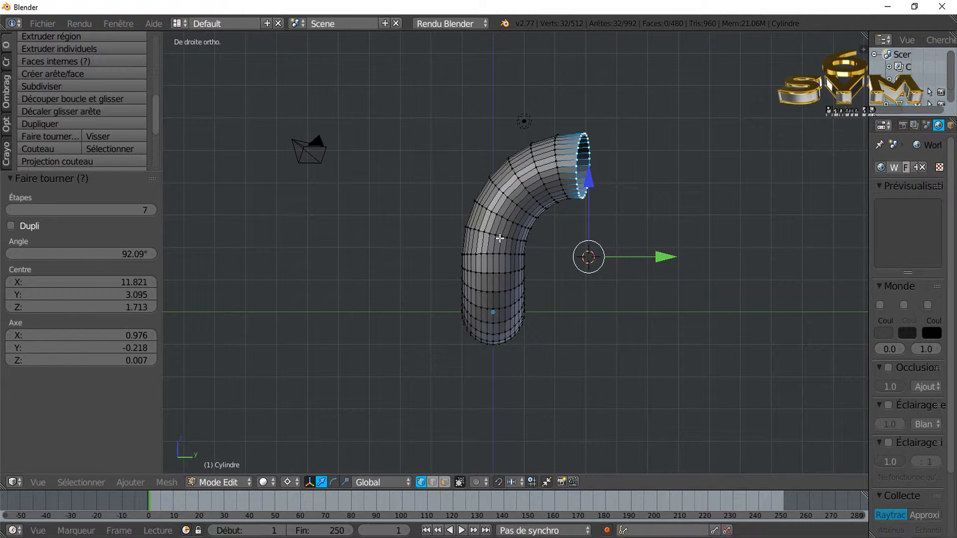
pyautogui.moveTo(560, 217); pyautogui.dragTo(591, 219, button='middle')
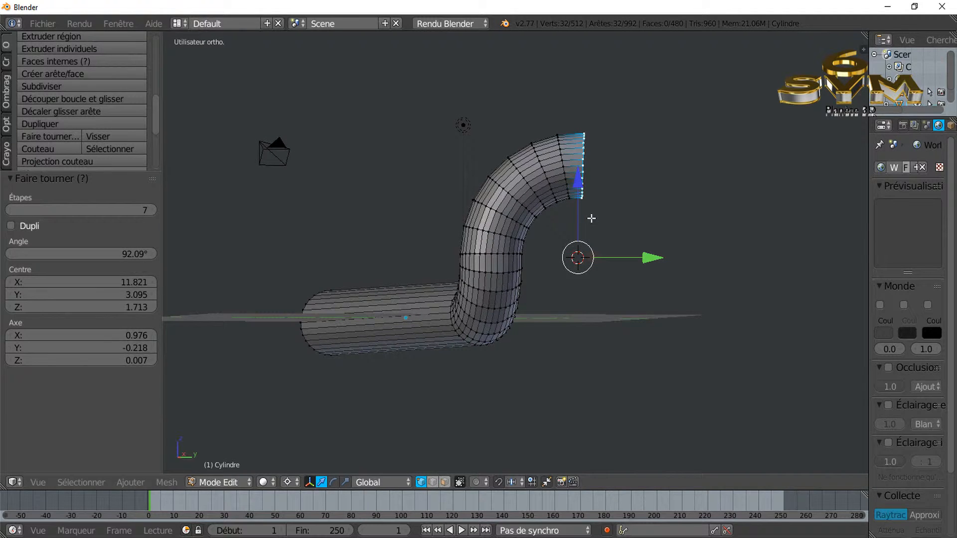
# Step: From above, place the 3D cursor just beside the open end on its +X side and spin the loop about 79.46° around it
pyautogui.moveTo(630, 186); pyautogui.dragTo(640, 322, button='middle')
pyautogui.press('KP_7')
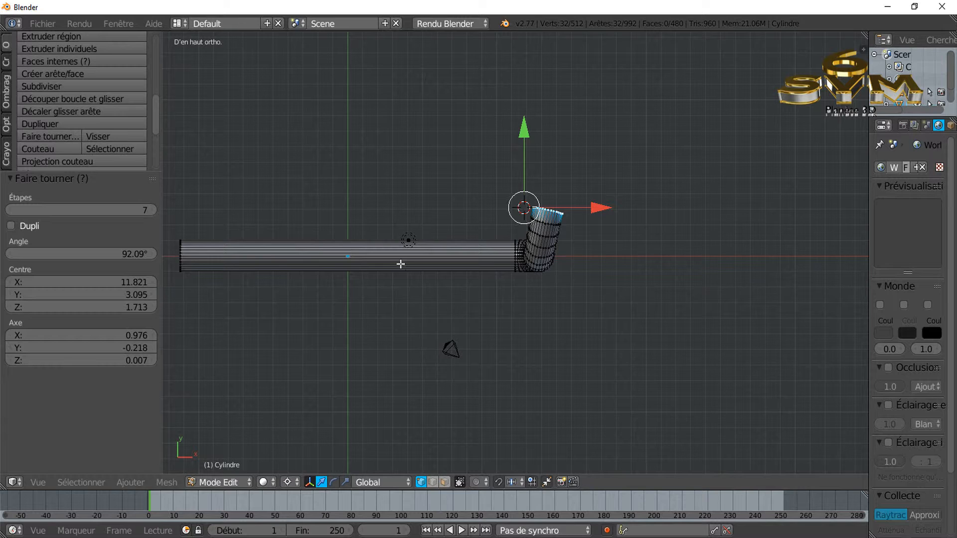
pyautogui.scroll(1, 610, 235)
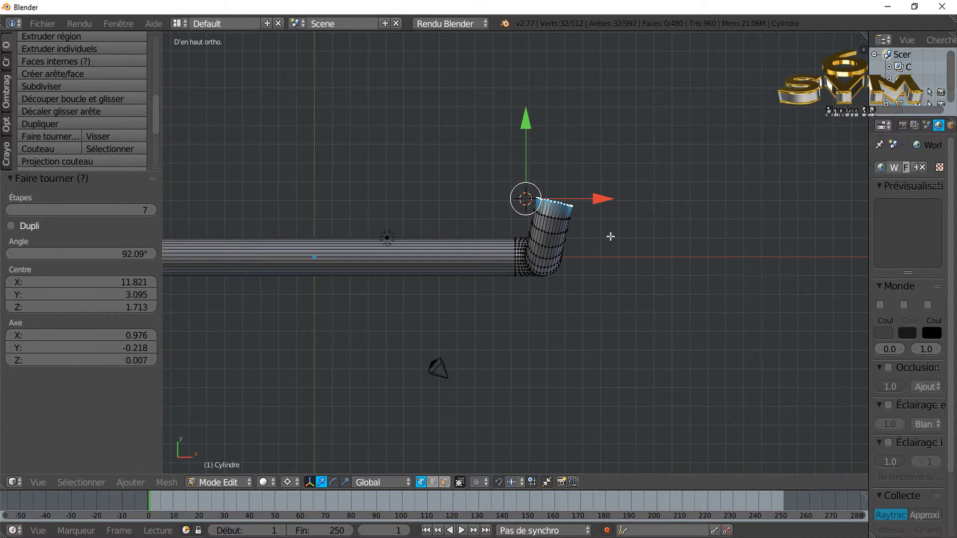
pyautogui.click(605, 209)
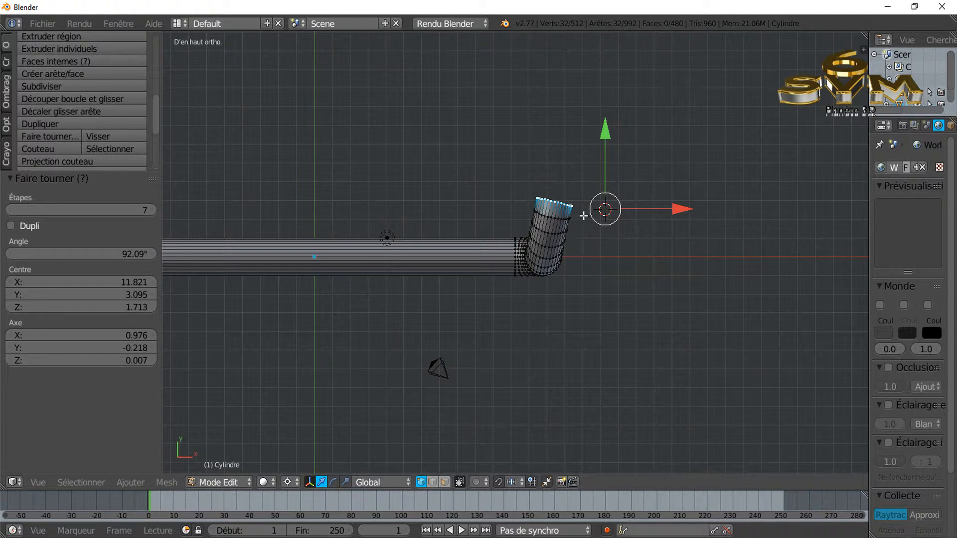
pyautogui.scroll(3, 594, 217)
pyautogui.keyDown('shift'); pyautogui.moveTo(625, 214); pyautogui.dragTo(528, 255, button='middle'); pyautogui.keyUp('shift')
pyautogui.scroll(1, 529, 255)
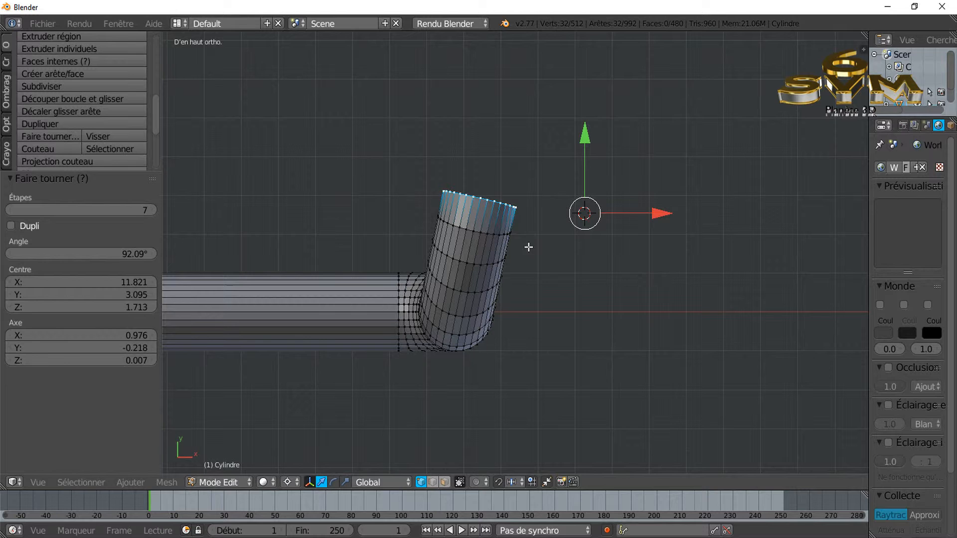
pyautogui.click(530, 207)
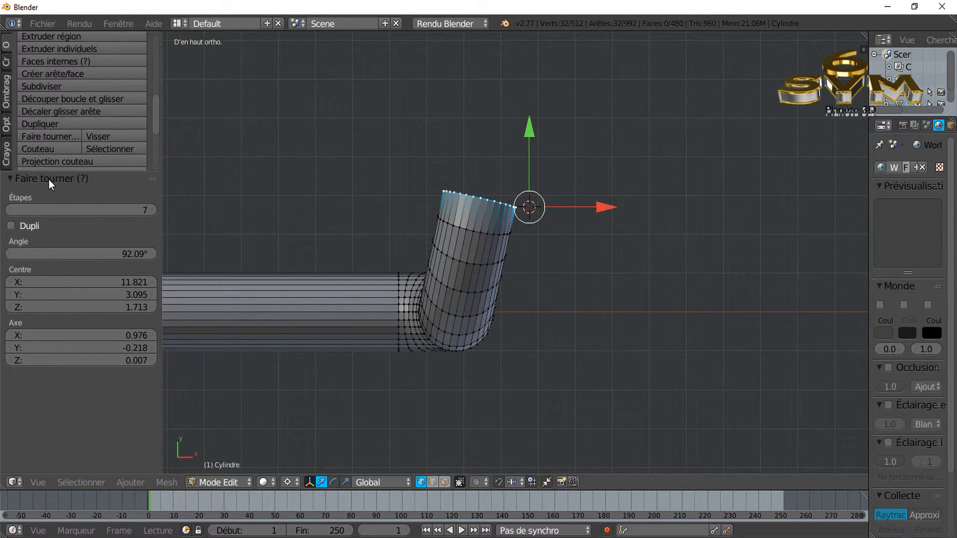
pyautogui.click(47, 136)
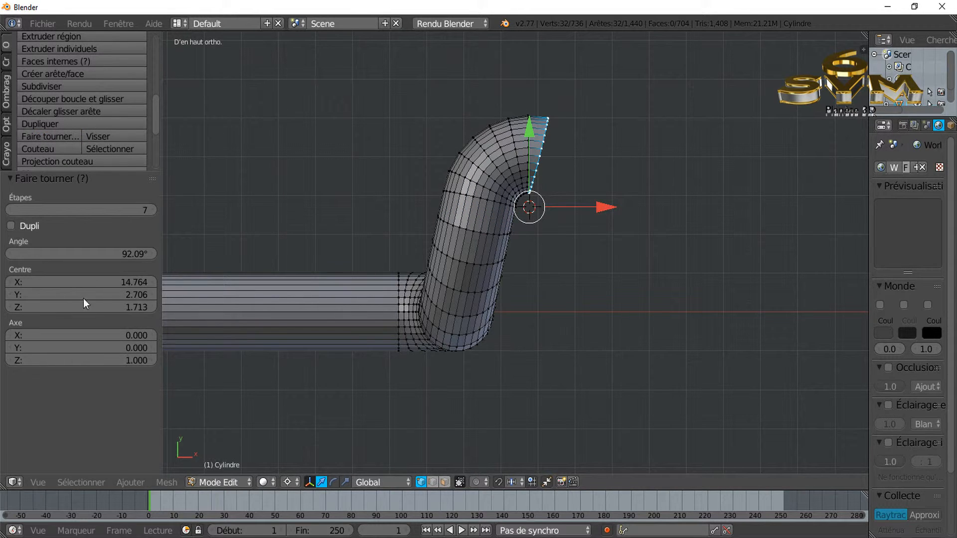
pyautogui.moveTo(138, 256)
pyautogui.mouseDown()
pyautogui.moveTo(113, 256)
pyautogui.moveTo(143, 261)
pyautogui.mouseUp()
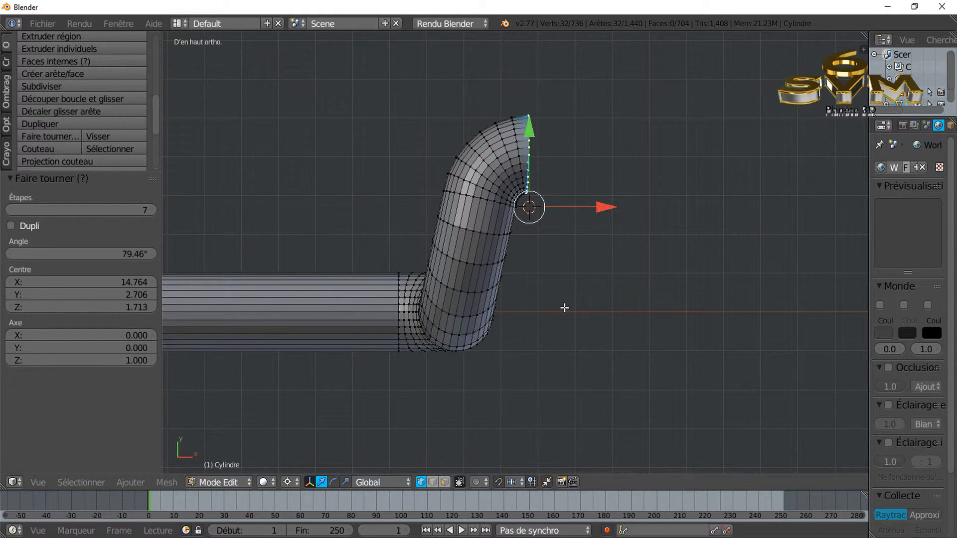
# Step: Extrude the bend's open end loop about 4.19 units along the X axis to form a straight section
pyautogui.press('e')
pyautogui.press('Escape')
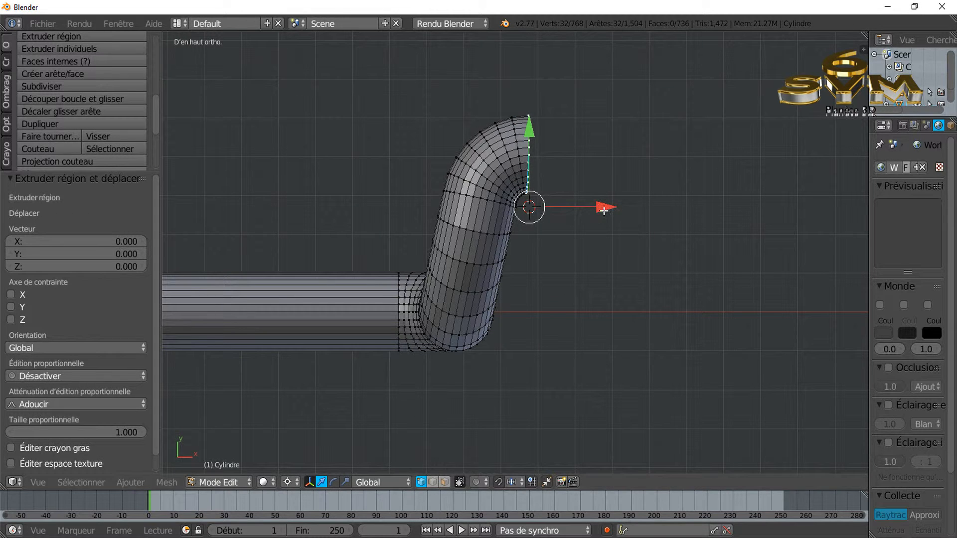
pyautogui.press('g')
pyautogui.press('x')
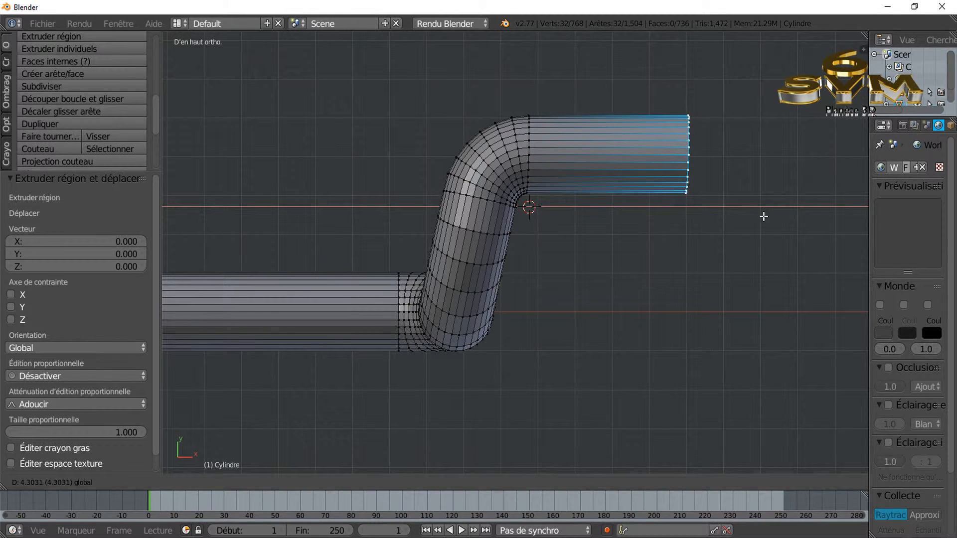
pyautogui.click(761, 216)
pyautogui.scroll(-4, 747, 254)
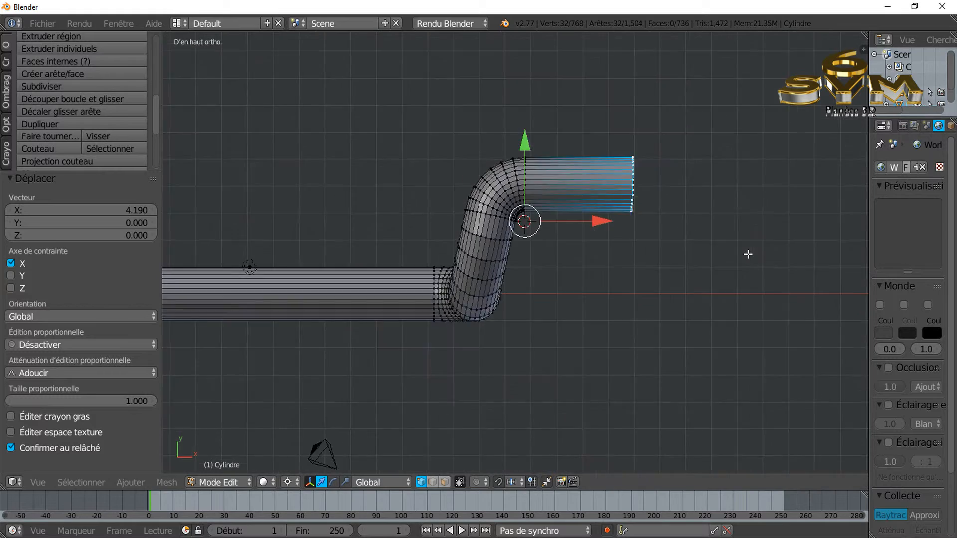
# Step: From above, place the 3D cursor on the -Y side of the straight section's open end and spin the loop about 86.49° around it
pyautogui.moveTo(734, 305); pyautogui.dragTo(615, 183, button='middle')
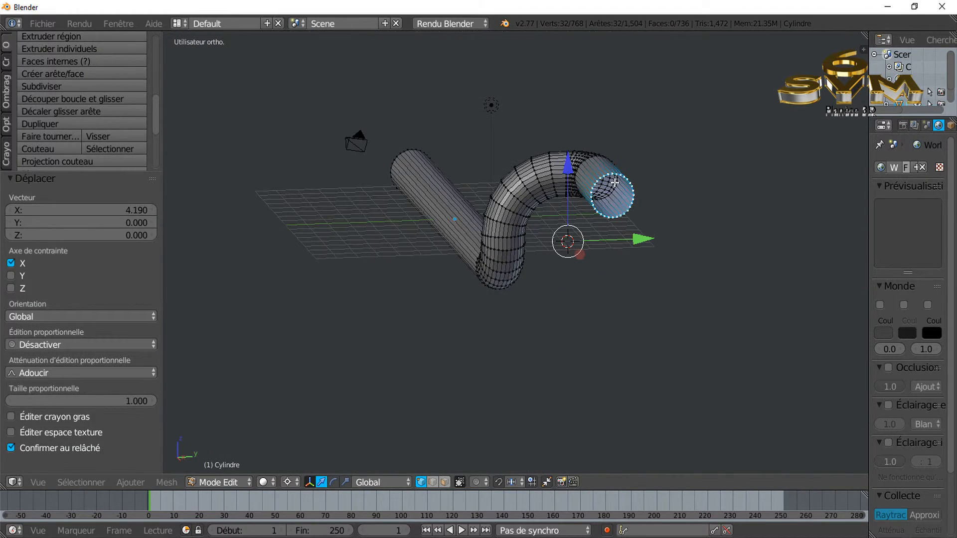
pyautogui.moveTo(600, 245); pyautogui.dragTo(583, 271, button='middle')
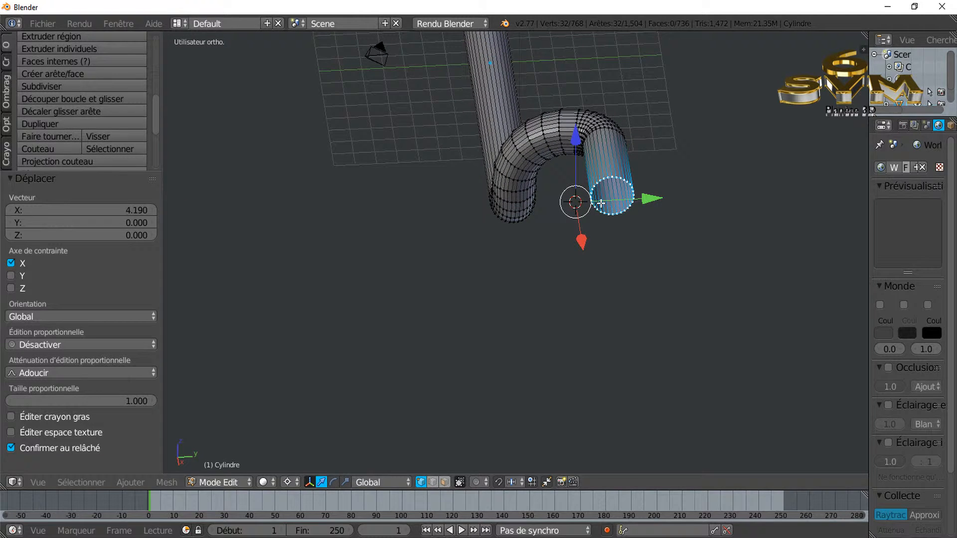
pyautogui.moveTo(527, 399); pyautogui.dragTo(585, 258, button='middle')
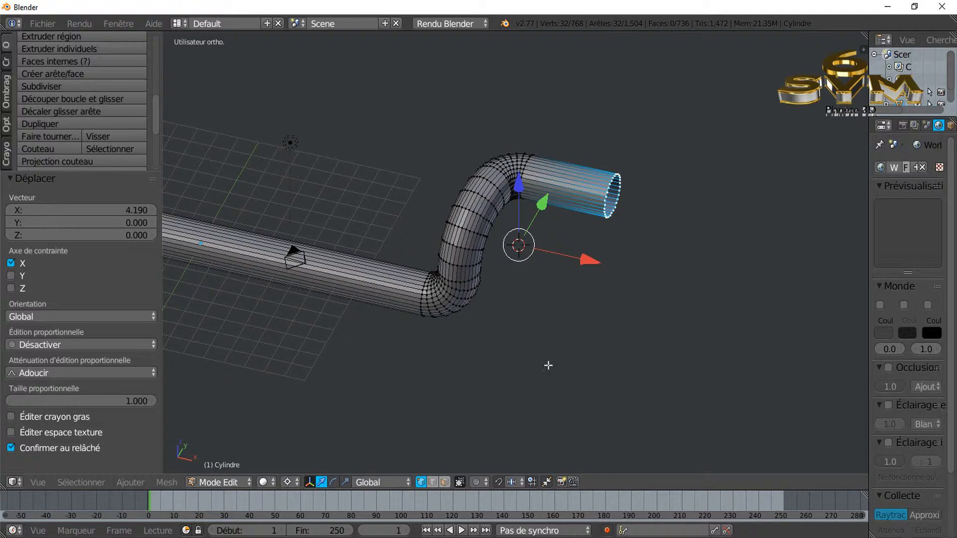
pyautogui.moveTo(321, 420); pyautogui.dragTo(346, 422, button='middle')
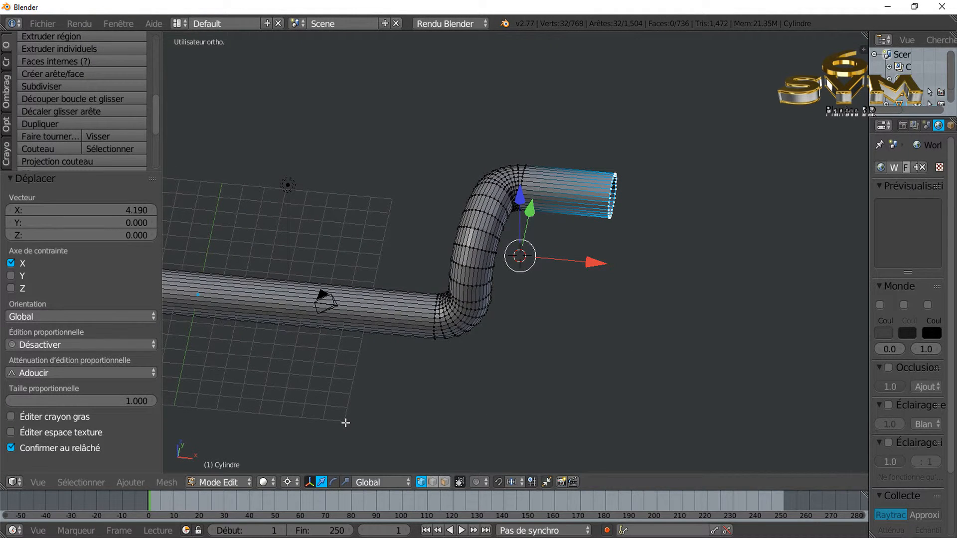
pyautogui.press('KP_7')
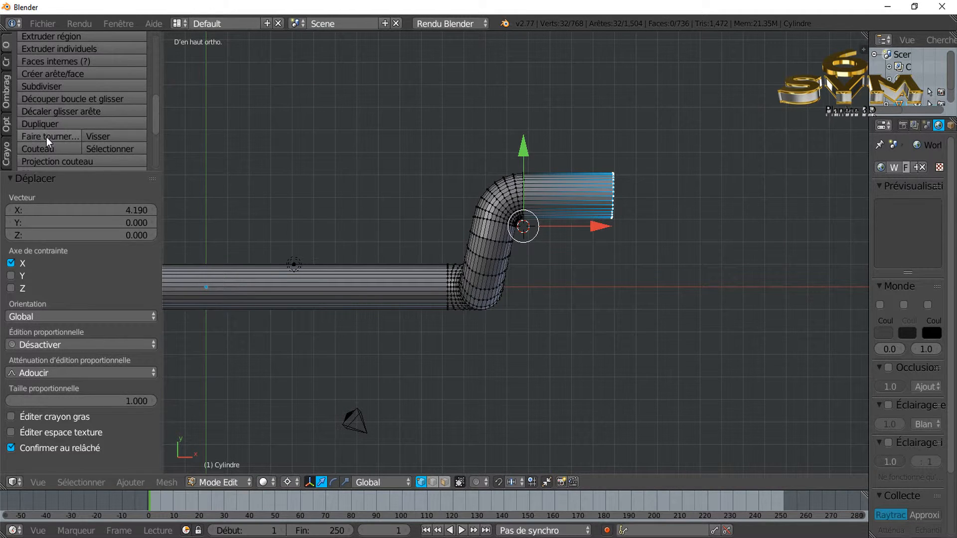
pyautogui.click(611, 236)
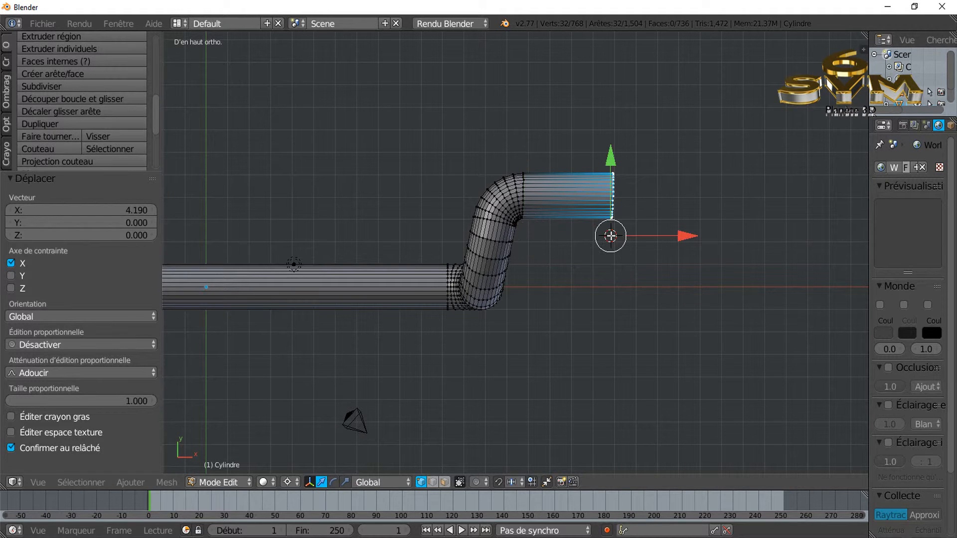
pyautogui.click(38, 136)
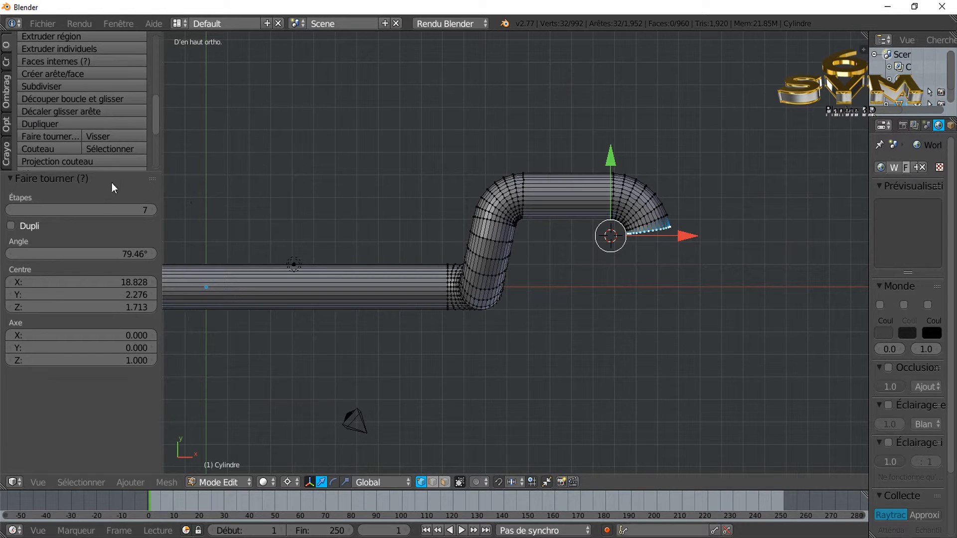
pyautogui.moveTo(121, 255); pyautogui.dragTo(156, 255)
# Step: From the right view, place the 3D cursor below the selected loop and spin it about -86.97° so that the pipe bends downward
pyautogui.press('KP_3')
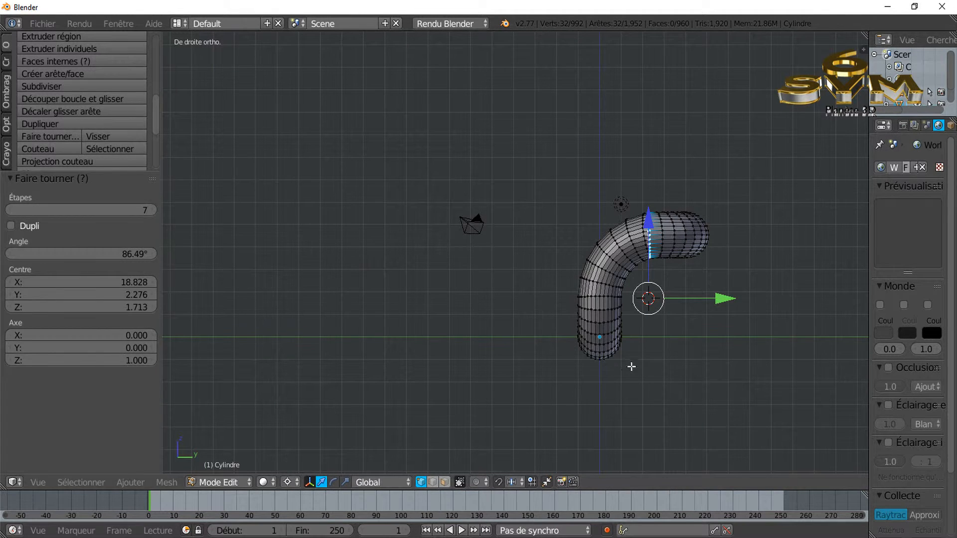
pyautogui.scroll(2, 658, 309)
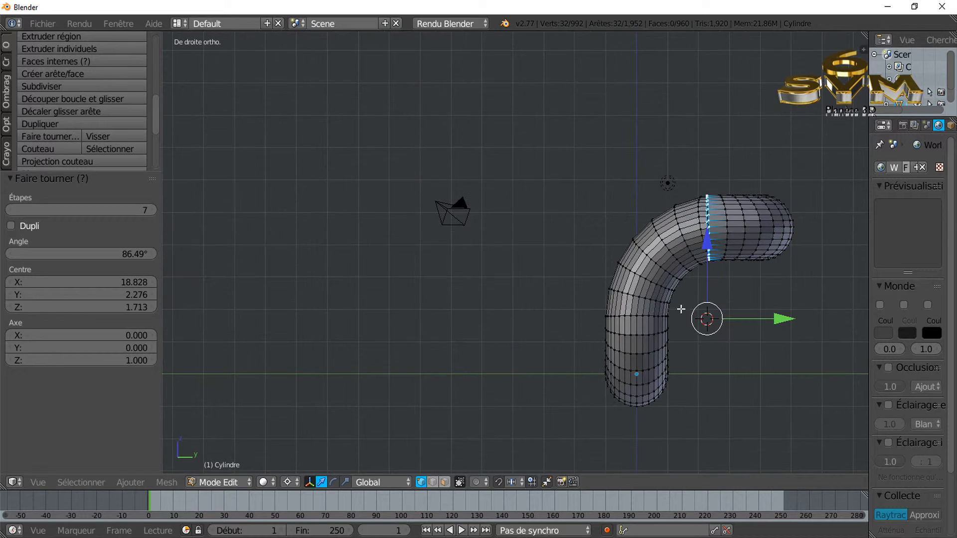
pyautogui.keyDown('shift'); pyautogui.moveTo(681, 309); pyautogui.dragTo(522, 301, button='middle'); pyautogui.keyUp('shift')
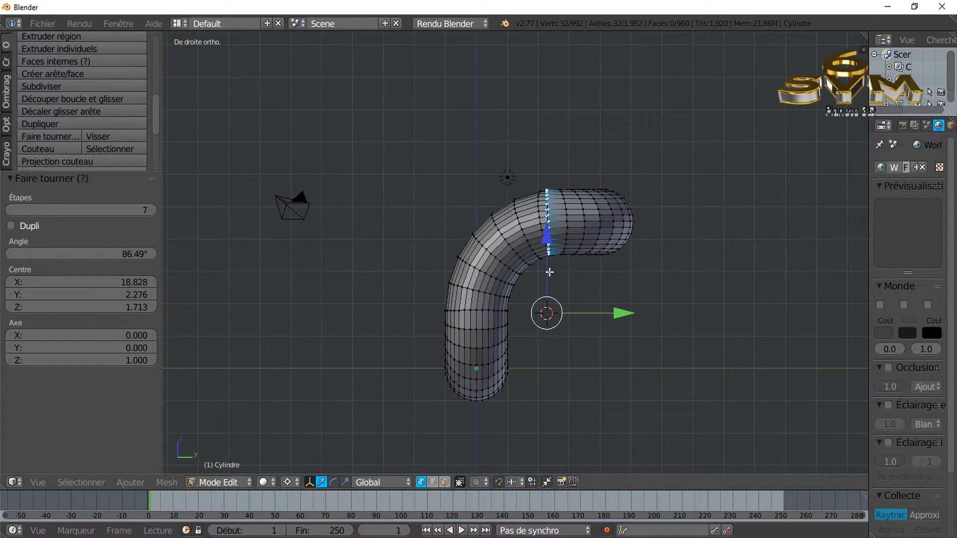
pyautogui.click(549, 298)
pyautogui.click(718, 289)
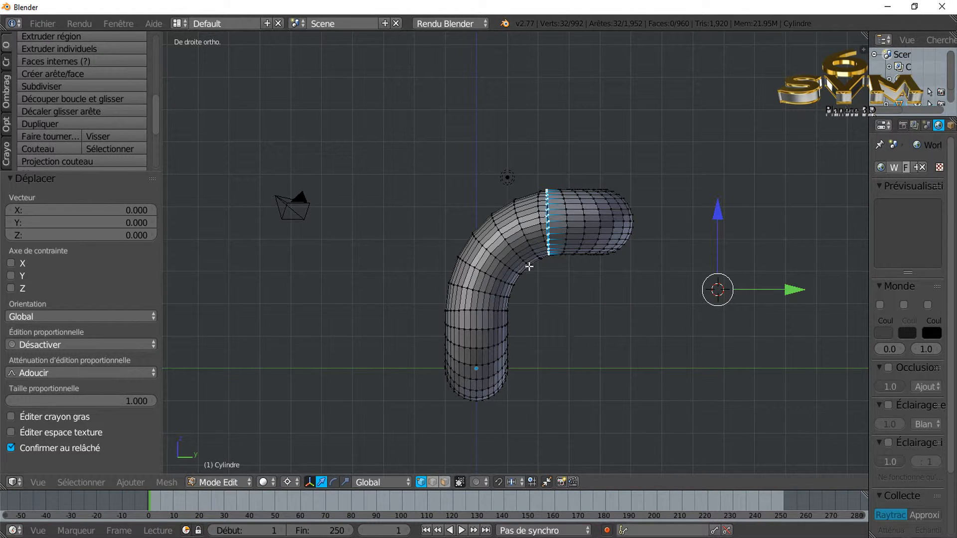
pyautogui.click(552, 307)
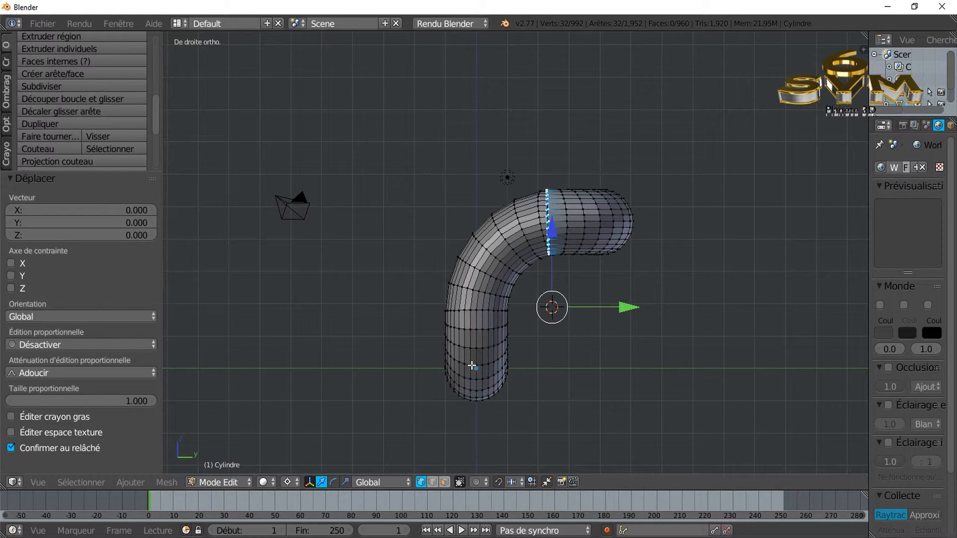
pyautogui.click(37, 139)
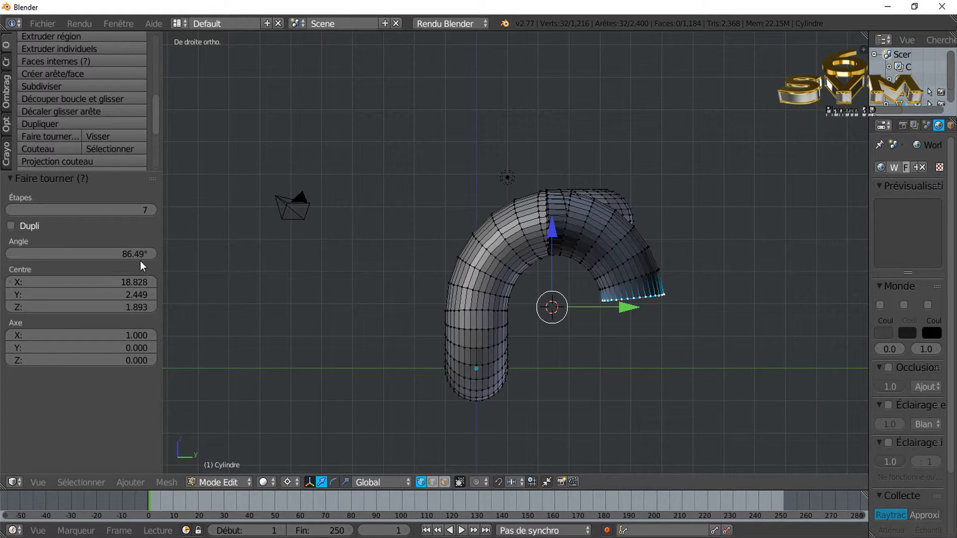
pyautogui.moveTo(143, 256)
pyautogui.mouseDown()
pyautogui.moveTo(100, 256)
pyautogui.moveTo(145, 229)
pyautogui.moveTo(143, 254)
pyautogui.moveTo(104, 253)
pyautogui.moveTo(154, 256)
pyautogui.mouseUp()
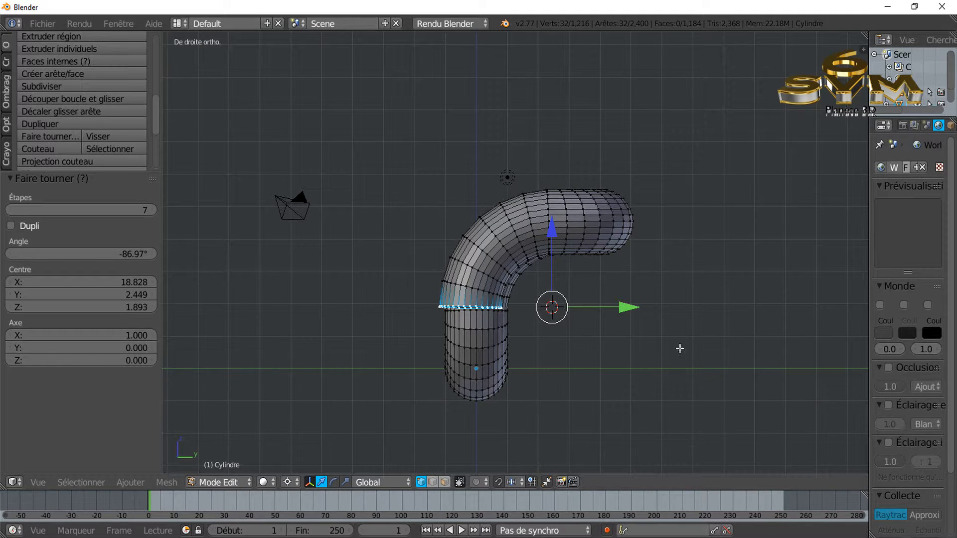
# Step: Inspect the downward bend's end loop up close from the right and front, and set the pivot point to Barycentre
pyautogui.scroll(-2, 665, 388)
pyautogui.scroll(2, 573, 382)
pyautogui.scroll(3, 468, 359)
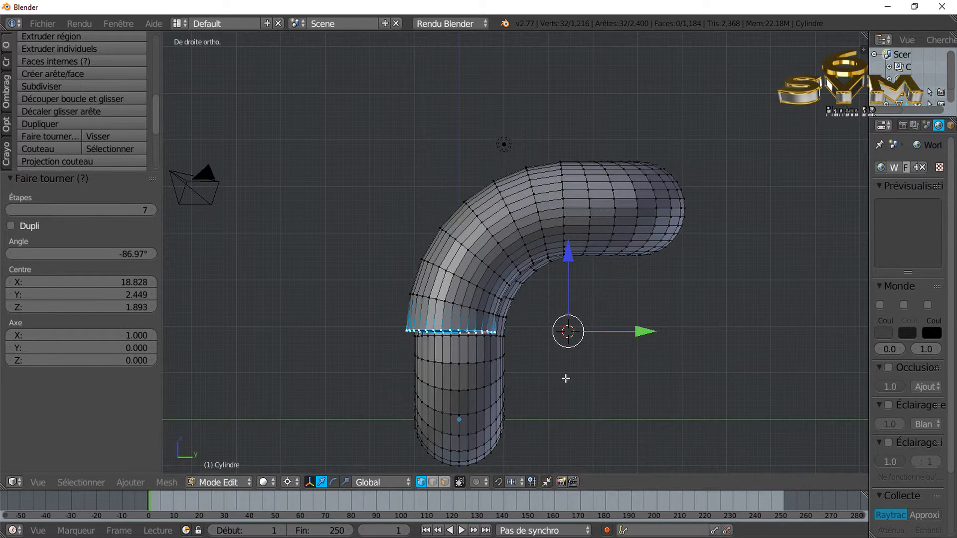
pyautogui.scroll(1, 581, 245)
pyautogui.keyDown('shift'); pyautogui.moveTo(734, 271); pyautogui.dragTo(665, 281, button='middle'); pyautogui.keyUp('shift')
pyautogui.scroll(2, 456, 252)
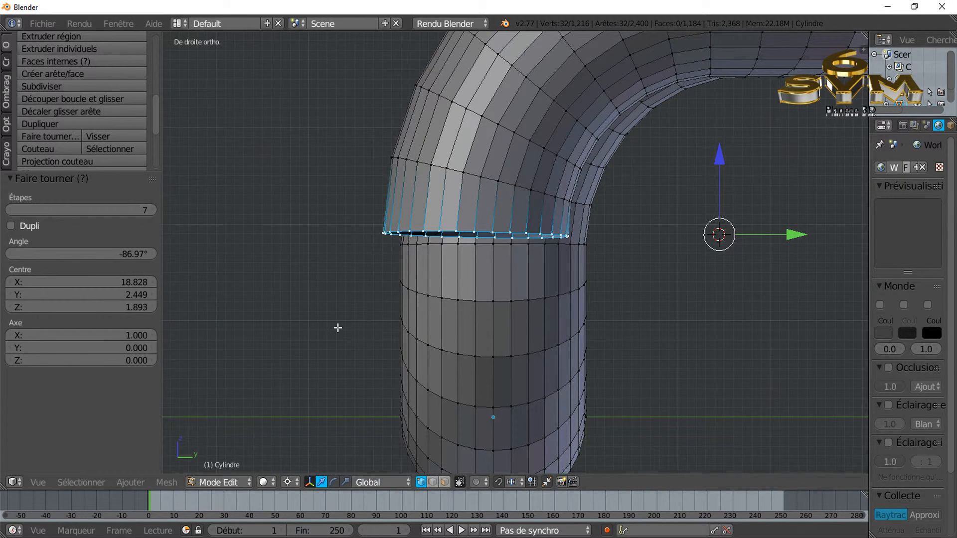
pyautogui.press('KP_1')
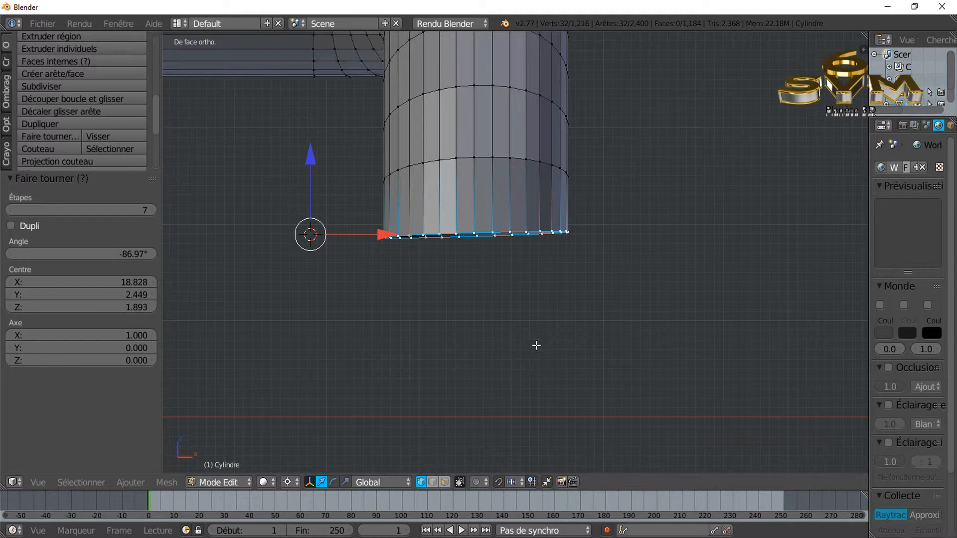
pyautogui.click(287, 482)
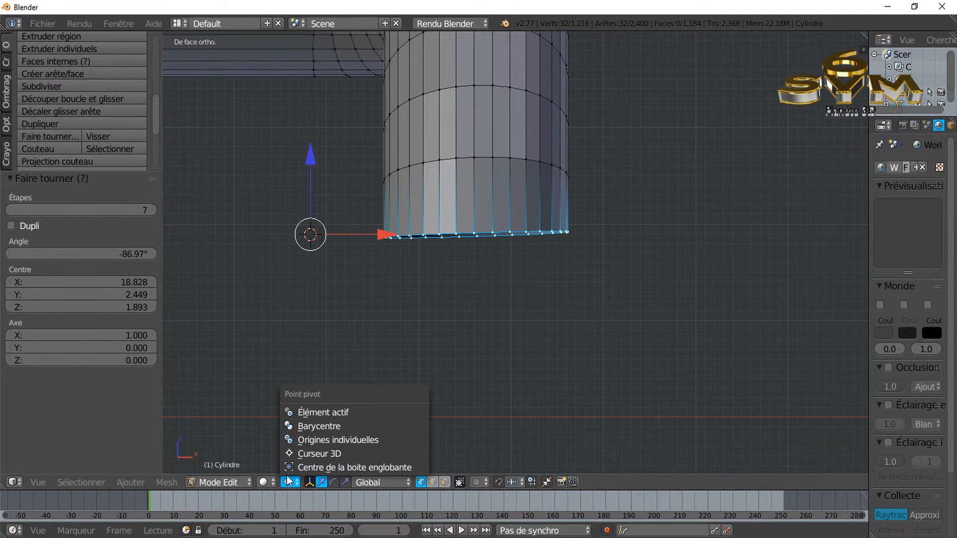
pyautogui.click(298, 427)
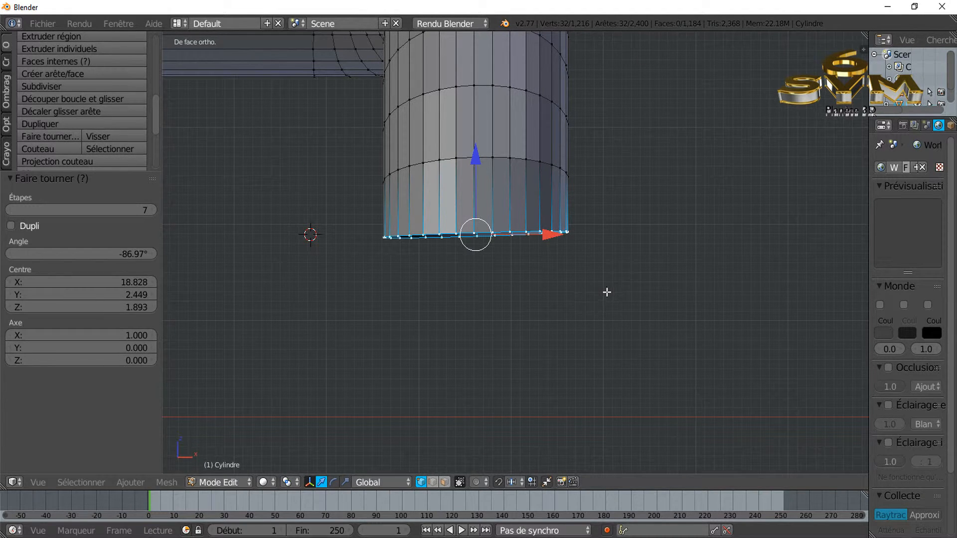
# Step: In the front view, rotate the end loop about 1.47° to level it and move it about 0.145 units up along Z
pyautogui.scroll(-5, 628, 301)
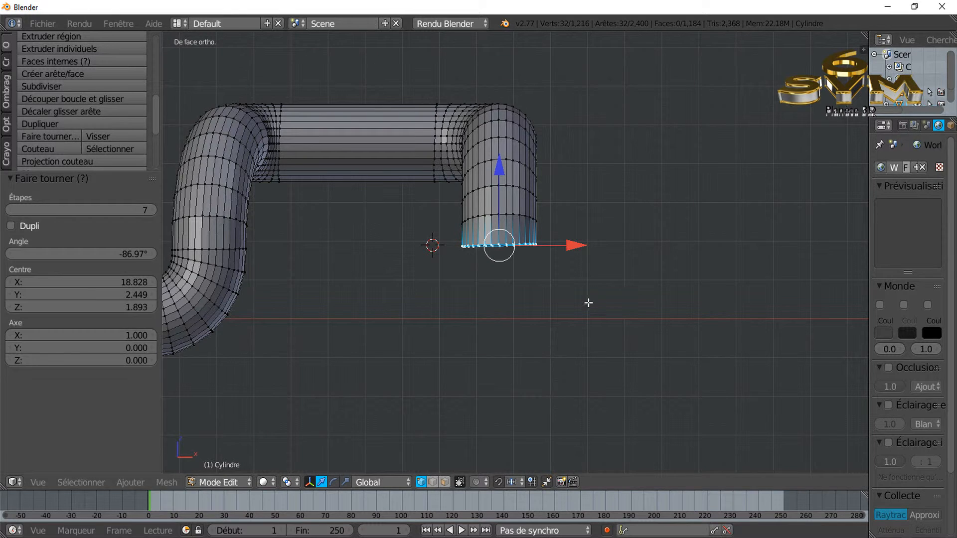
pyautogui.scroll(2, 553, 298)
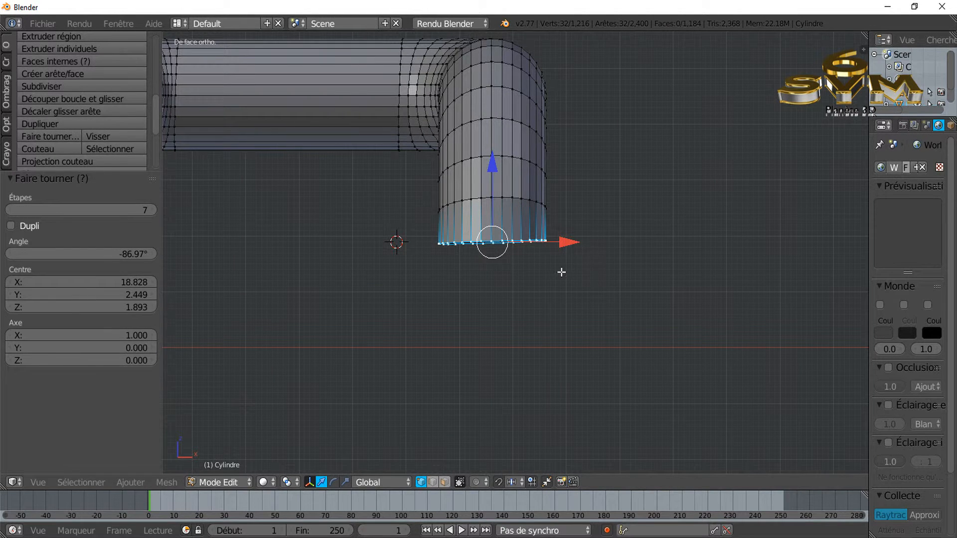
pyautogui.press('r')
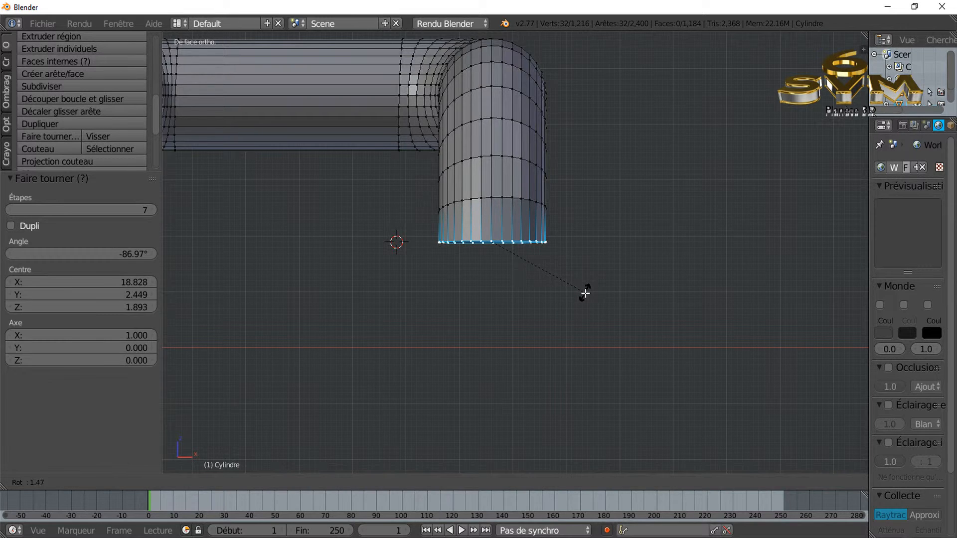
pyautogui.click(583, 294)
pyautogui.moveTo(492, 161); pyautogui.dragTo(494, 155)
pyautogui.scroll(2, 491, 229)
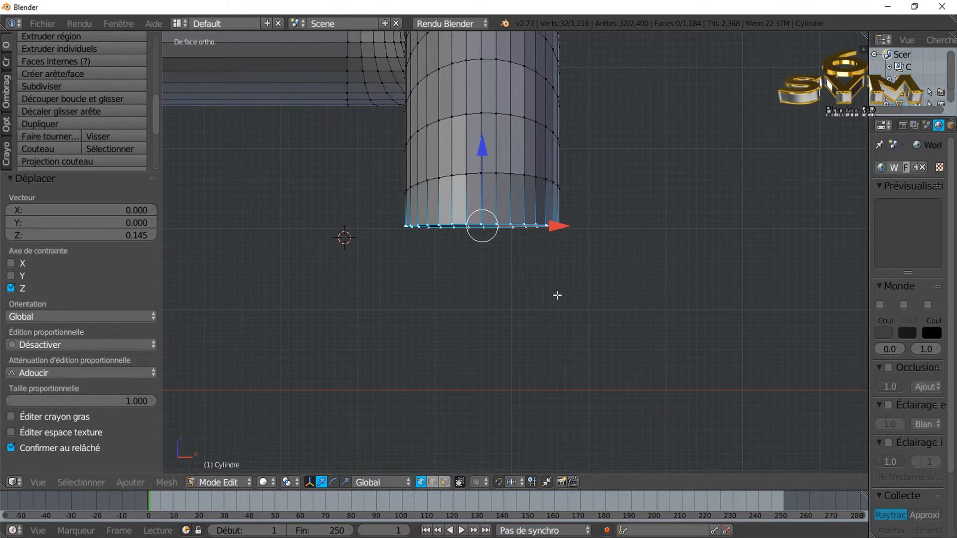
pyautogui.press('KP_3')
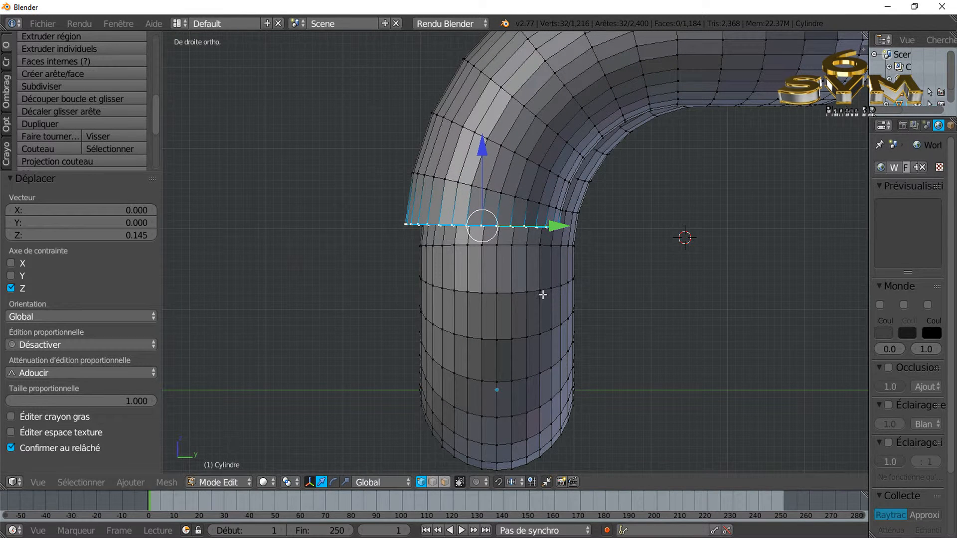
pyautogui.scroll(1, 518, 262)
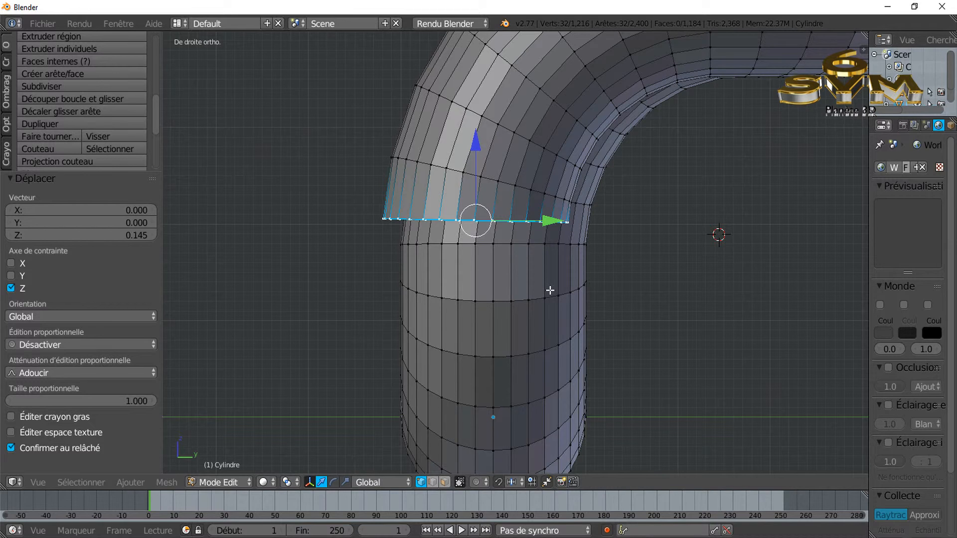
# Step: In the right view, rotate the pipe's end loop about 0.798° and compare its tilt from the front and right
pyautogui.press('r')
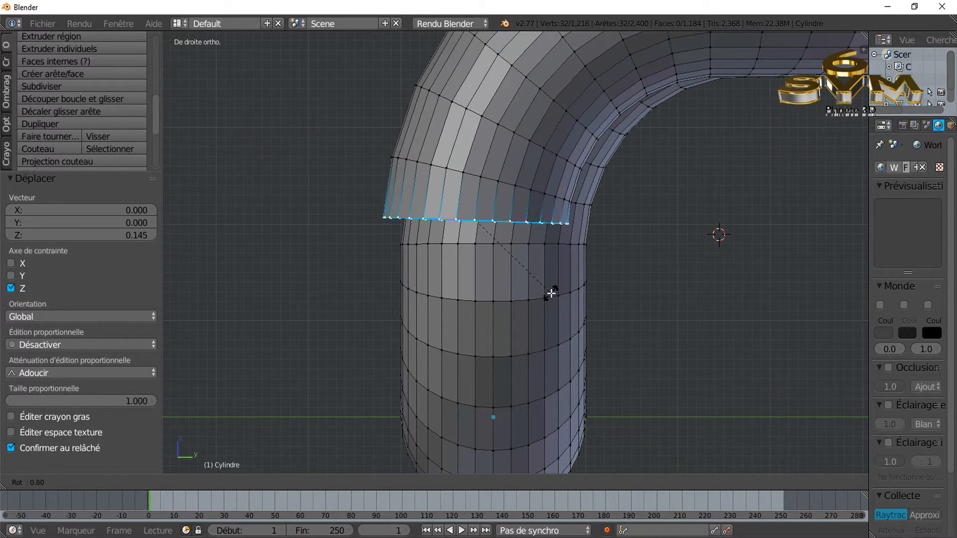
pyautogui.click(551, 293)
pyautogui.press('KP_1')
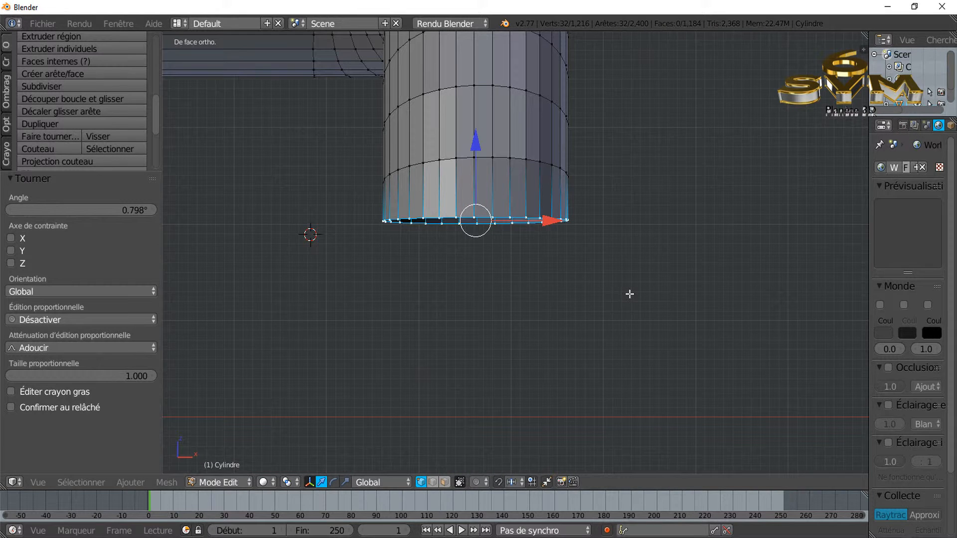
pyautogui.press('KP_3')
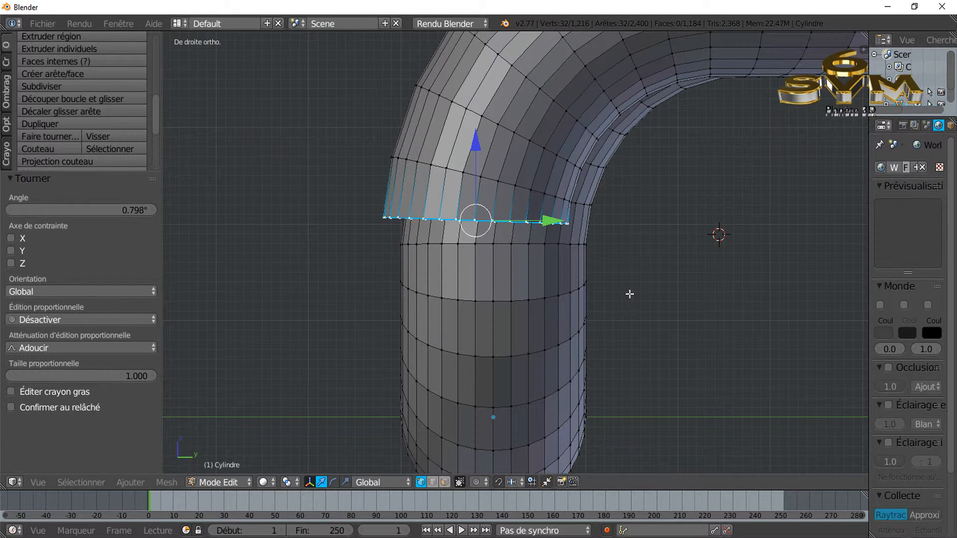
pyautogui.press('KP_1')
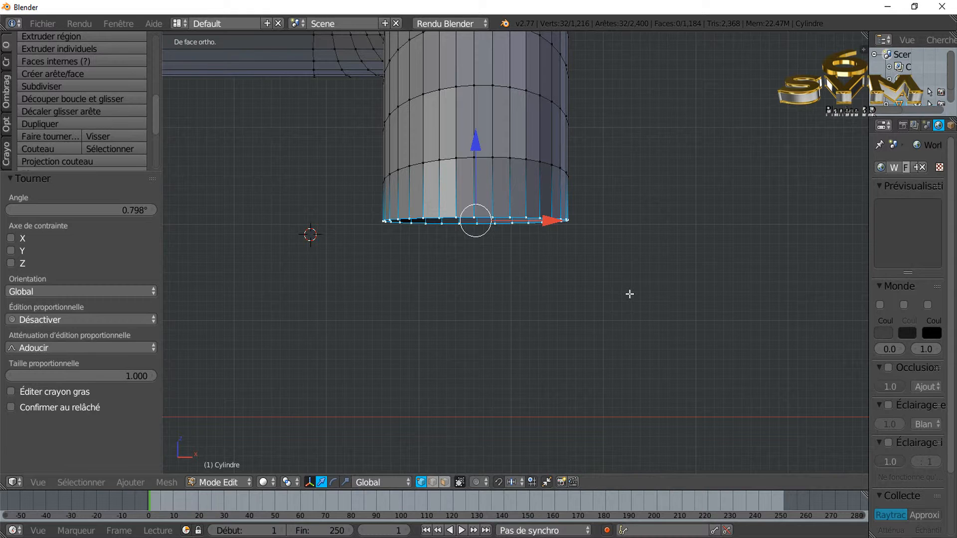
pyautogui.press('KP_3')
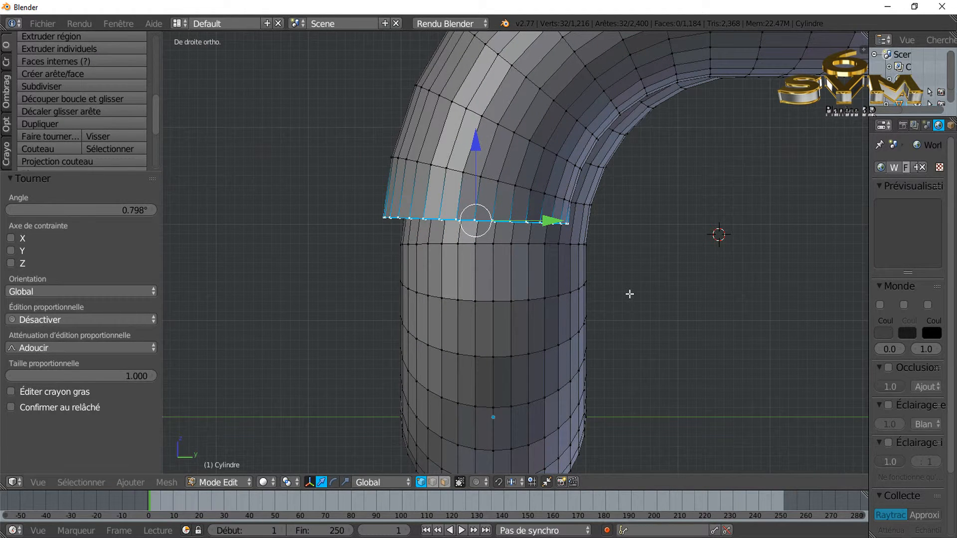
# Step: Adjust the end loop's tilt in the right view with rotations of about 0.756° and -1.236°, checking it from the front between them
pyautogui.press('r')
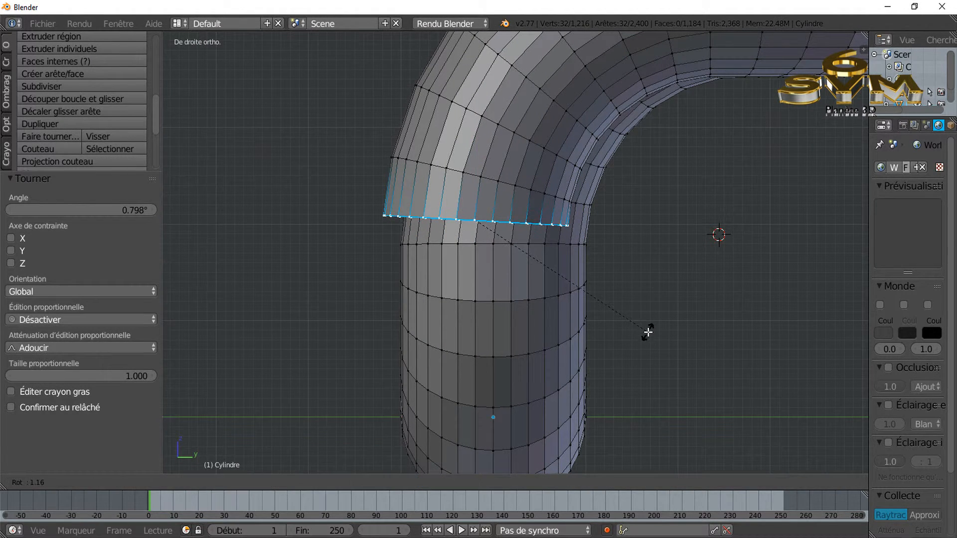
pyautogui.click(650, 331)
pyautogui.press('KP_1')
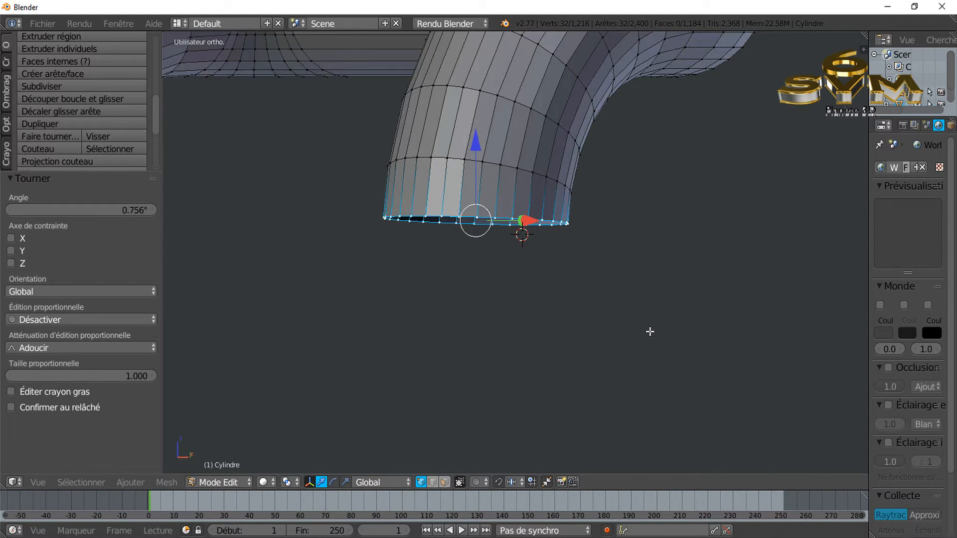
pyautogui.press('KP_3')
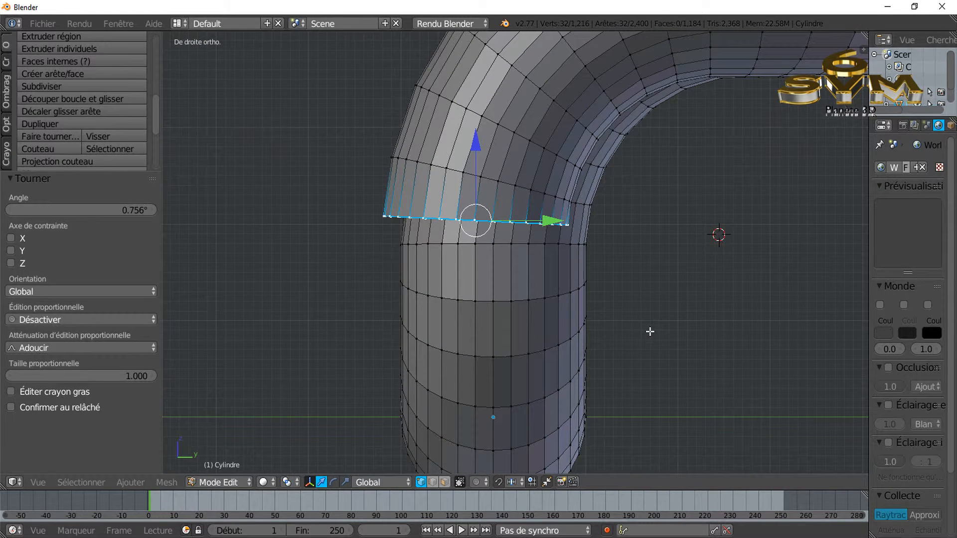
pyautogui.press('r')
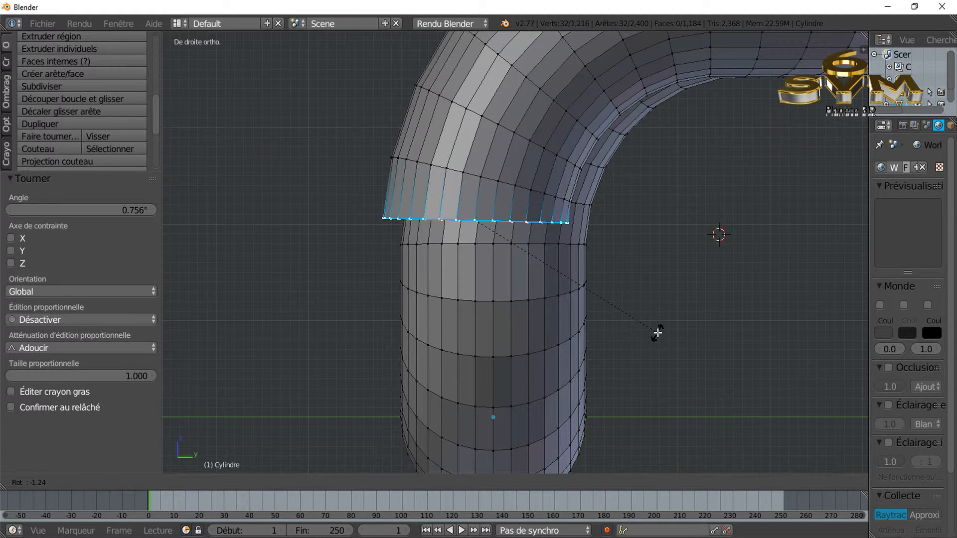
pyautogui.click(658, 333)
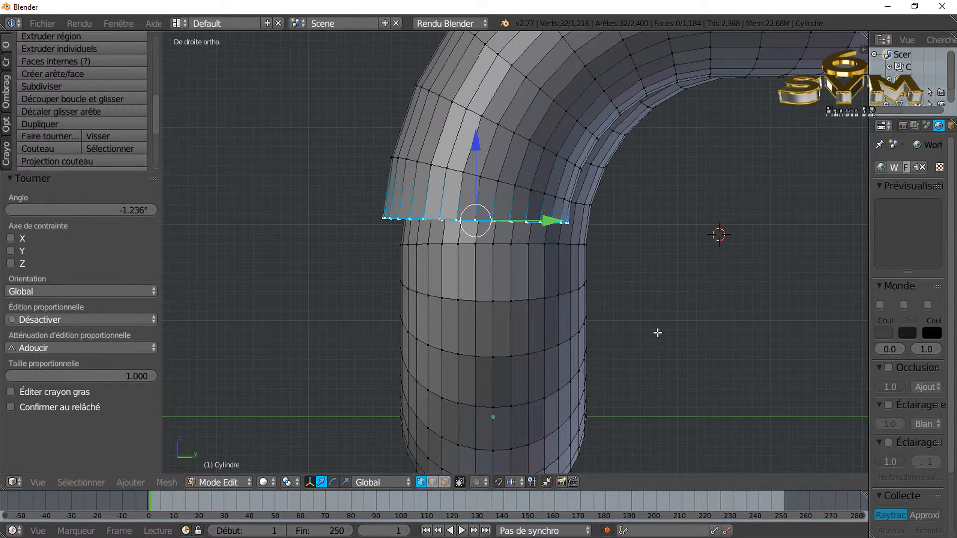
# Step: In wireframe from the right, rotate the end loop about -1.31° to level it and move it about -0.030 along Z
pyautogui.press('z')
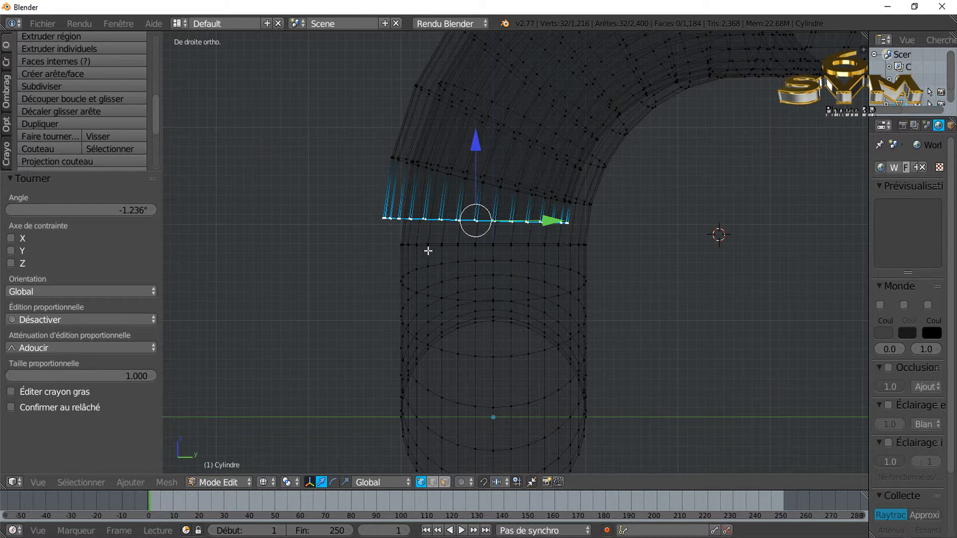
pyautogui.scroll(3, 428, 250)
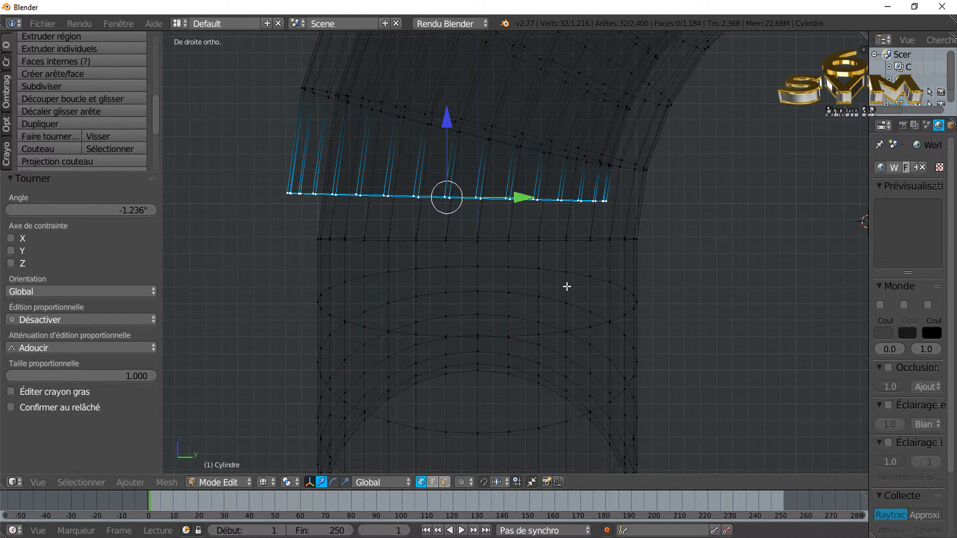
pyautogui.press('r')
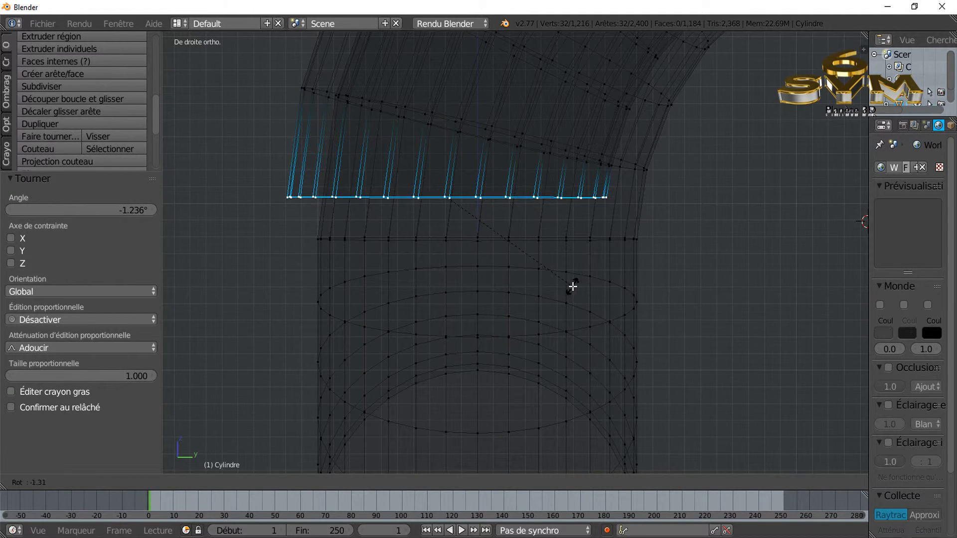
pyautogui.click(573, 287)
pyautogui.moveTo(448, 122); pyautogui.dragTo(449, 131)
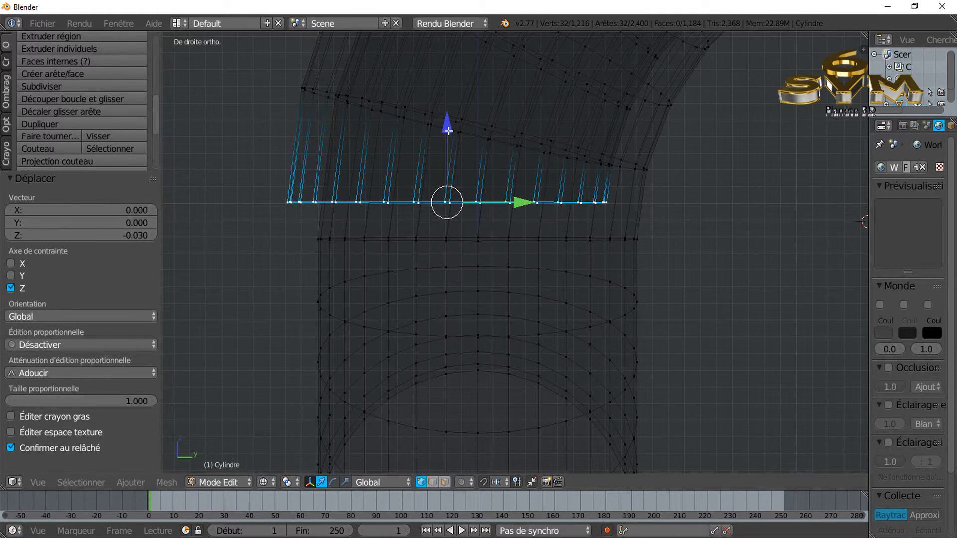
pyautogui.scroll(-3, 491, 279)
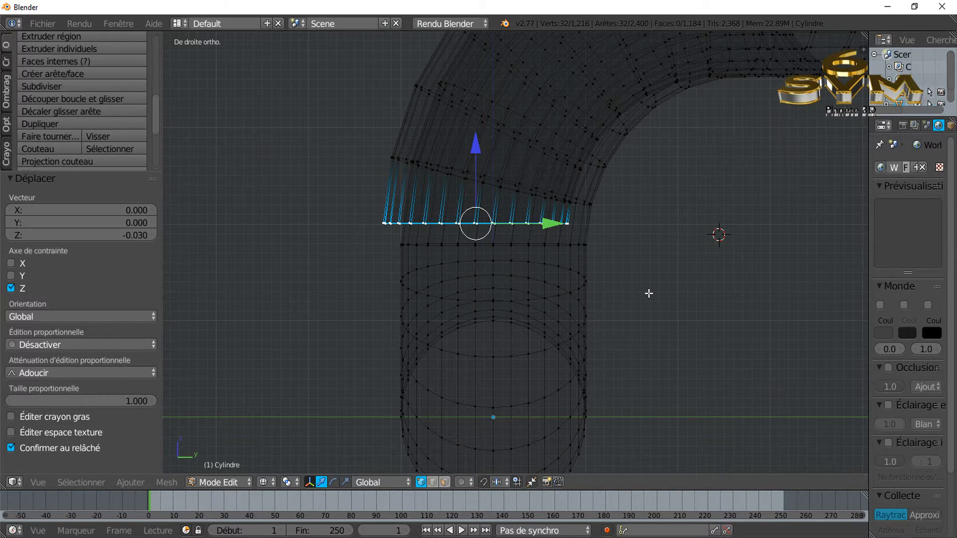
pyautogui.press('z')
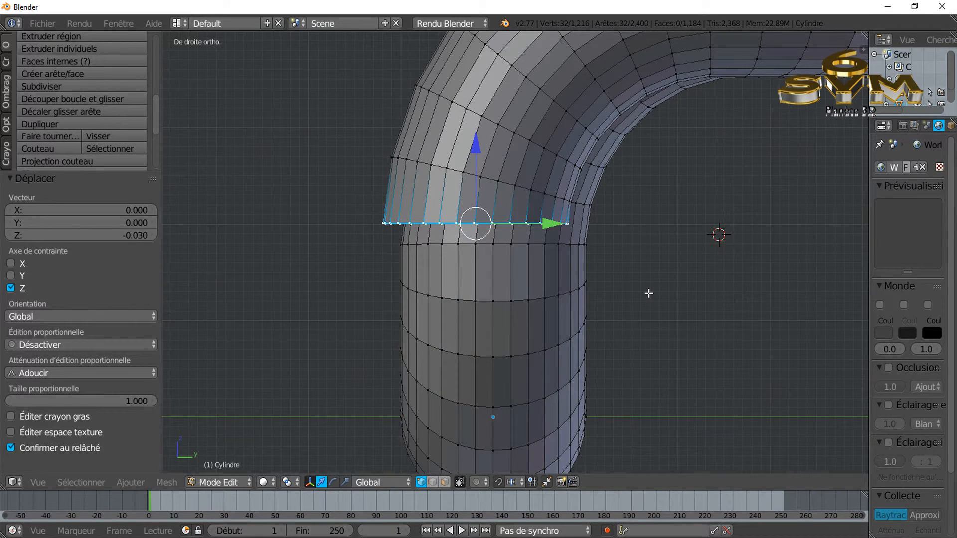
# Step: Check the downward bend from several angles and set the pivot point to Curseur 3D in the front view
pyautogui.scroll(-1, 650, 293)
pyautogui.press('KP_1')
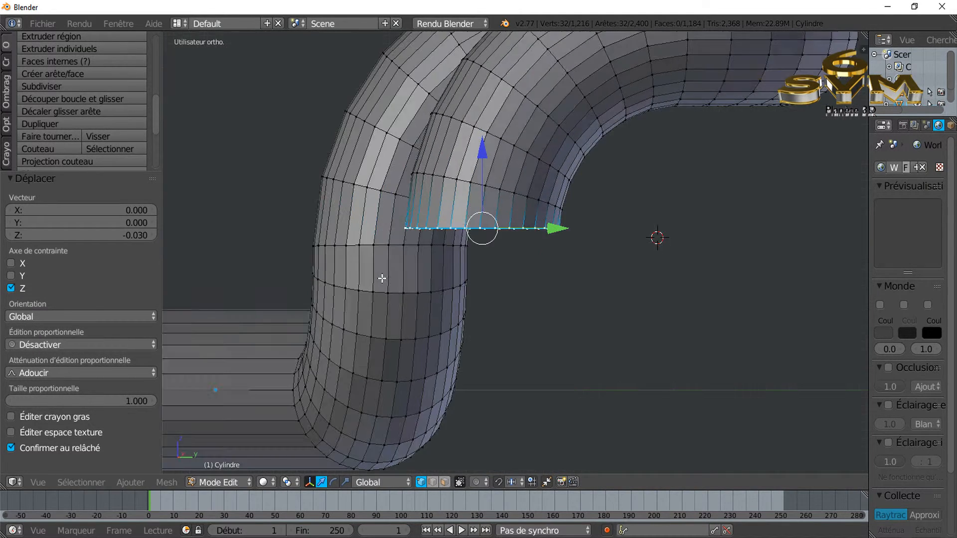
pyautogui.scroll(-3, 385, 278)
pyautogui.moveTo(391, 279); pyautogui.dragTo(374, 312, button='middle')
pyautogui.moveTo(436, 301); pyautogui.dragTo(501, 302, button='middle')
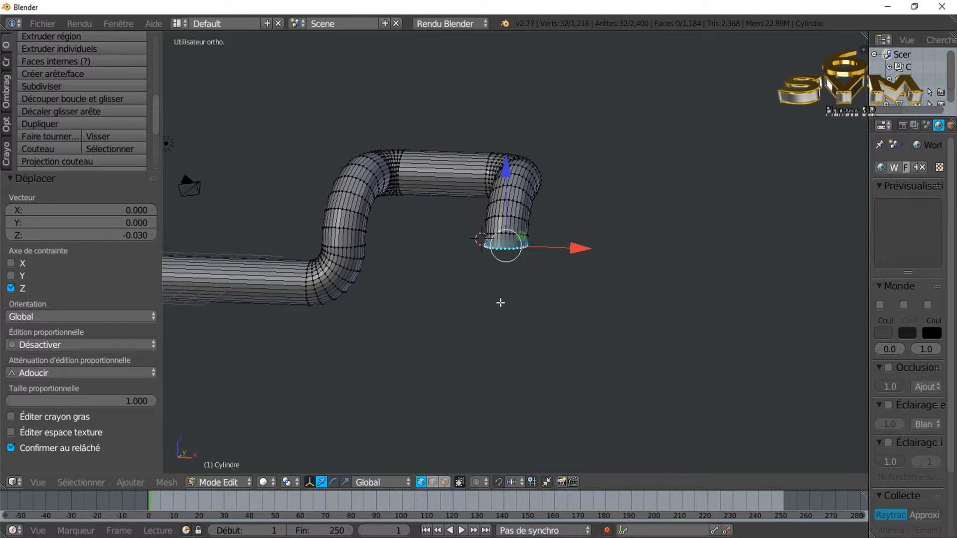
pyautogui.press('KP_1')
pyautogui.scroll(3, 570, 262)
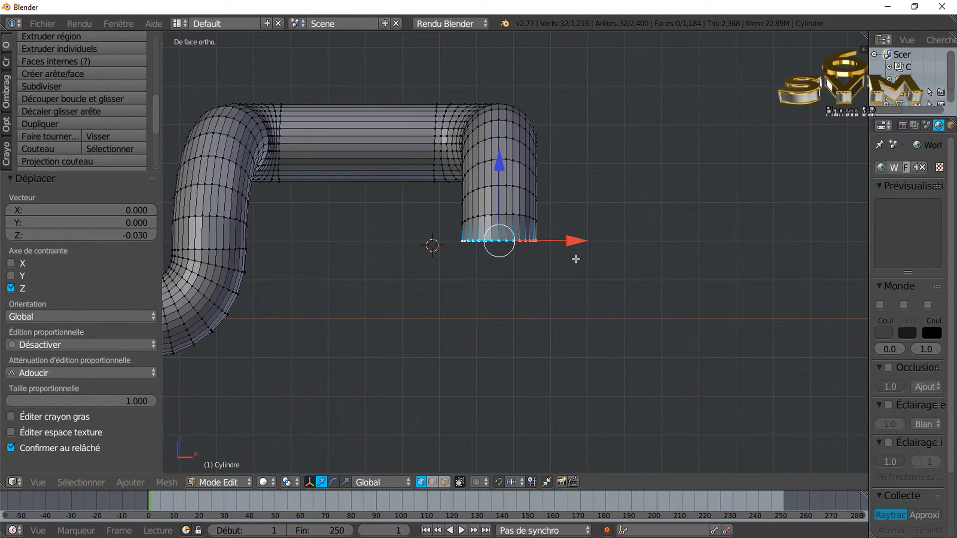
pyautogui.click(287, 482)
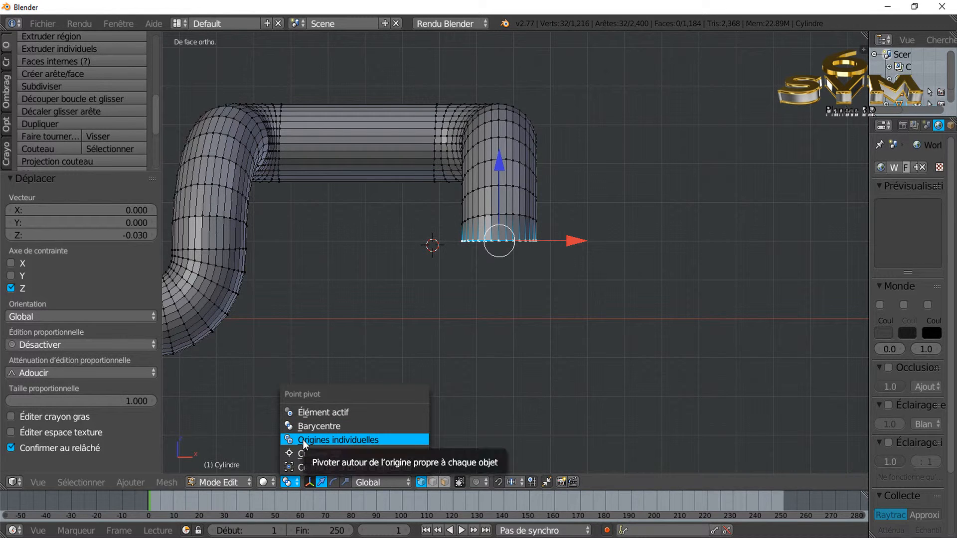
pyautogui.click(302, 453)
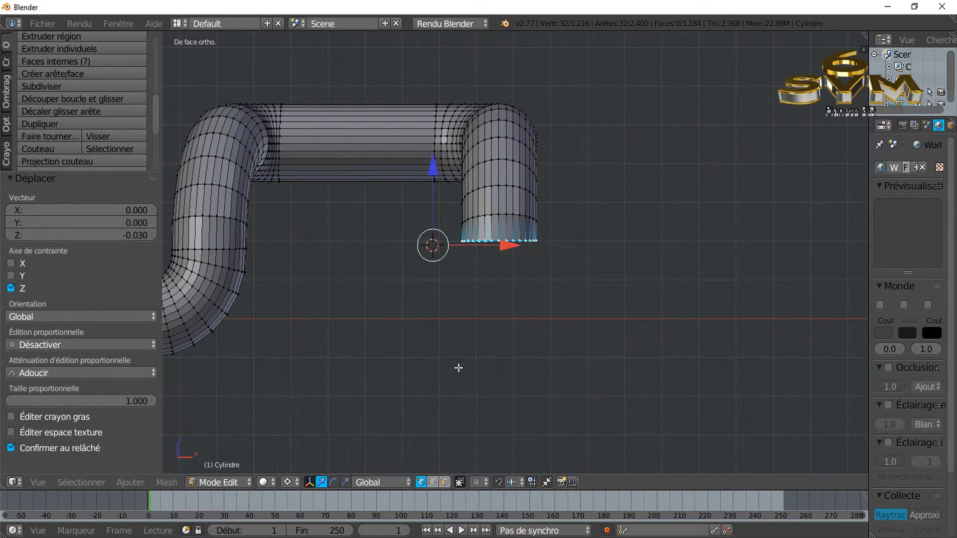
# Step: In the front view, place the 3D cursor level with the end loop on its +X side and spin the loop -86.97° in 7 steps
pyautogui.scroll(-3, 566, 272)
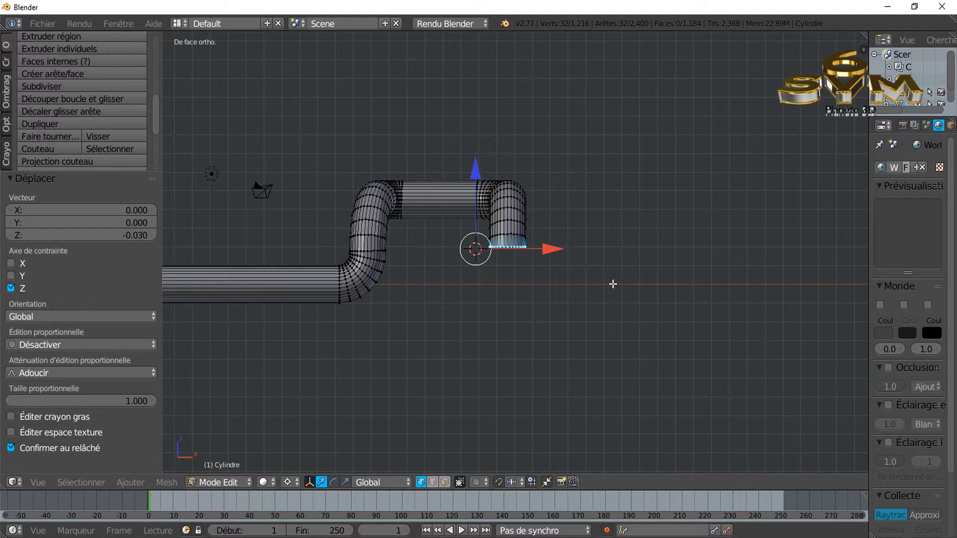
pyautogui.keyDown('shift'); pyautogui.moveTo(707, 293); pyautogui.dragTo(660, 287, button='middle'); pyautogui.keyUp('shift')
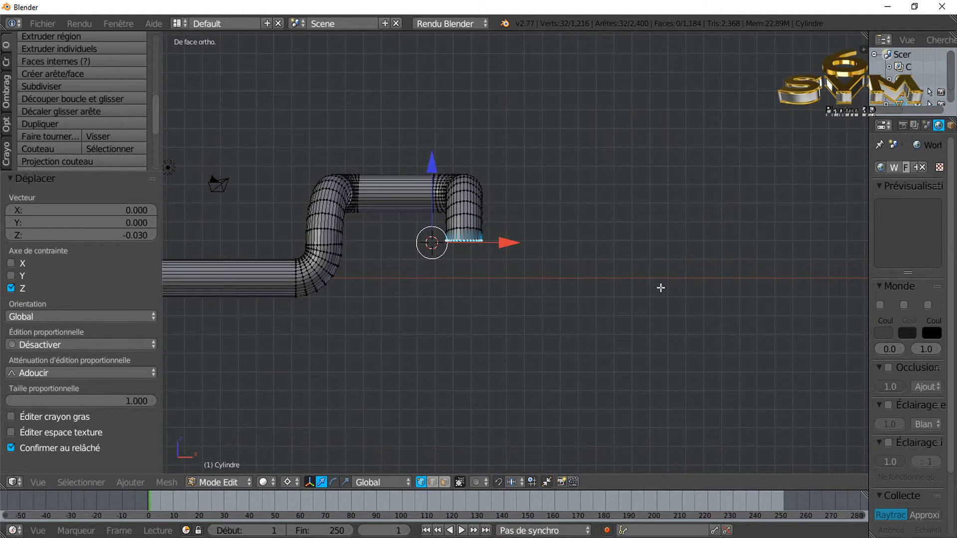
pyautogui.click(615, 240)
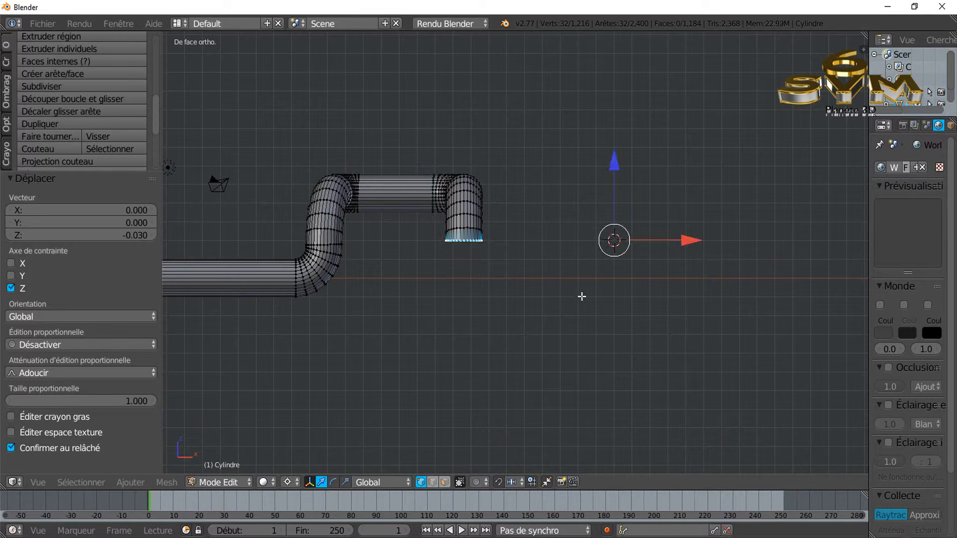
pyautogui.scroll(-2, 461, 247)
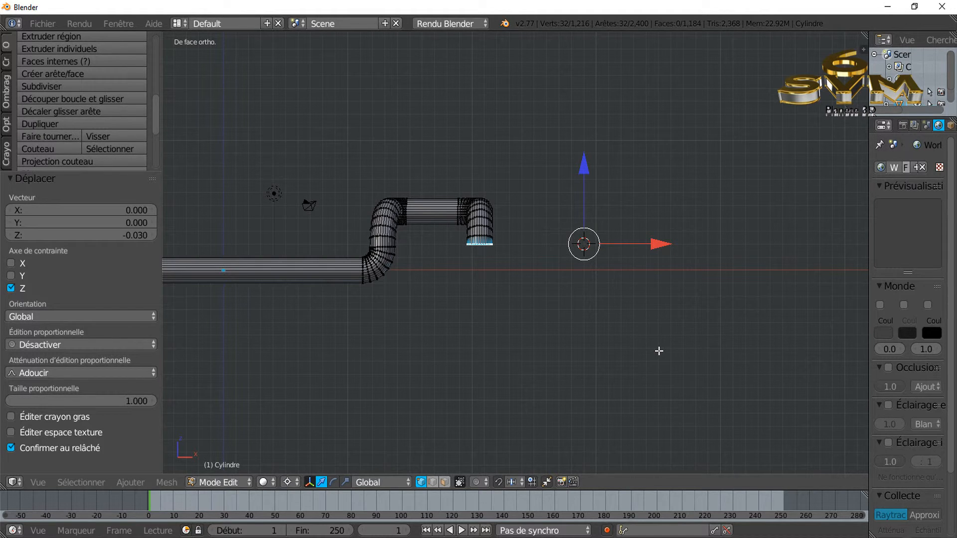
pyautogui.click(42, 139)
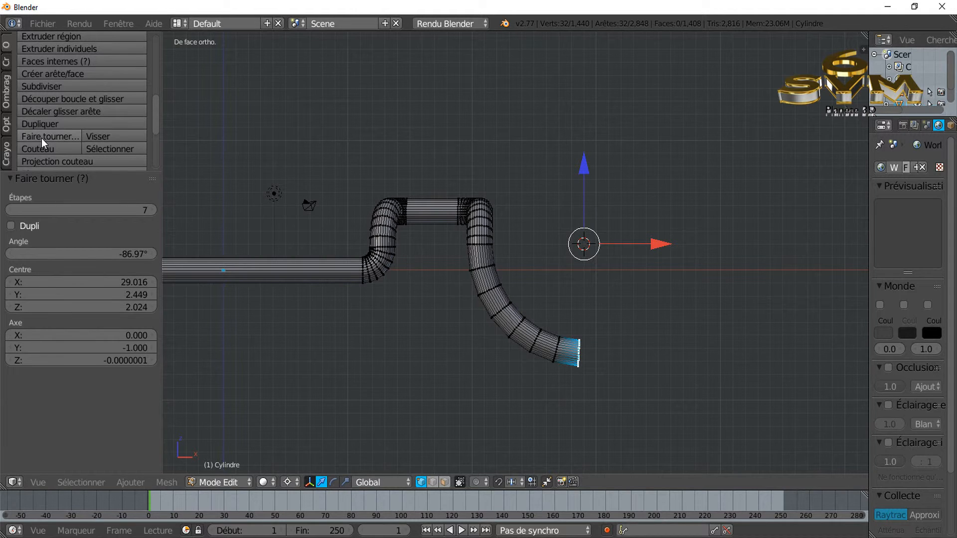
# Step: Zoom in on the new bend's open end in the front view and set the pivot point to Barycentre
pyautogui.scroll(2, 537, 380)
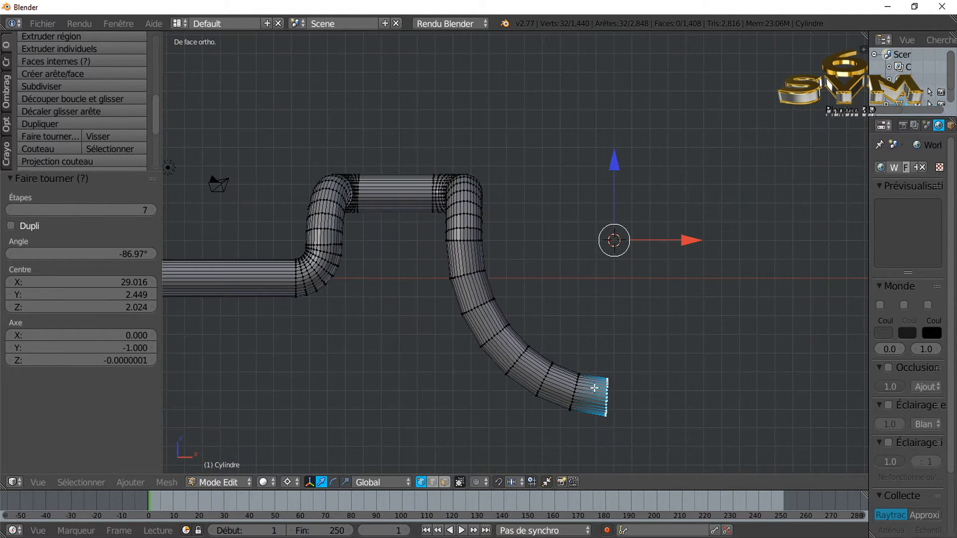
pyautogui.keyDown('shift'); pyautogui.moveTo(626, 395); pyautogui.dragTo(566, 274, button='middle'); pyautogui.keyUp('shift')
pyautogui.scroll(2, 567, 293)
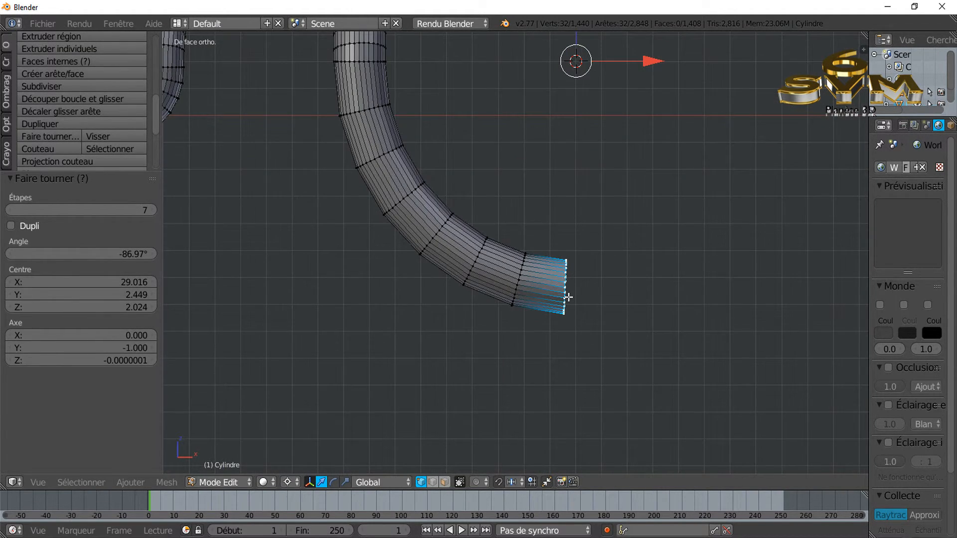
pyautogui.scroll(1, 568, 297)
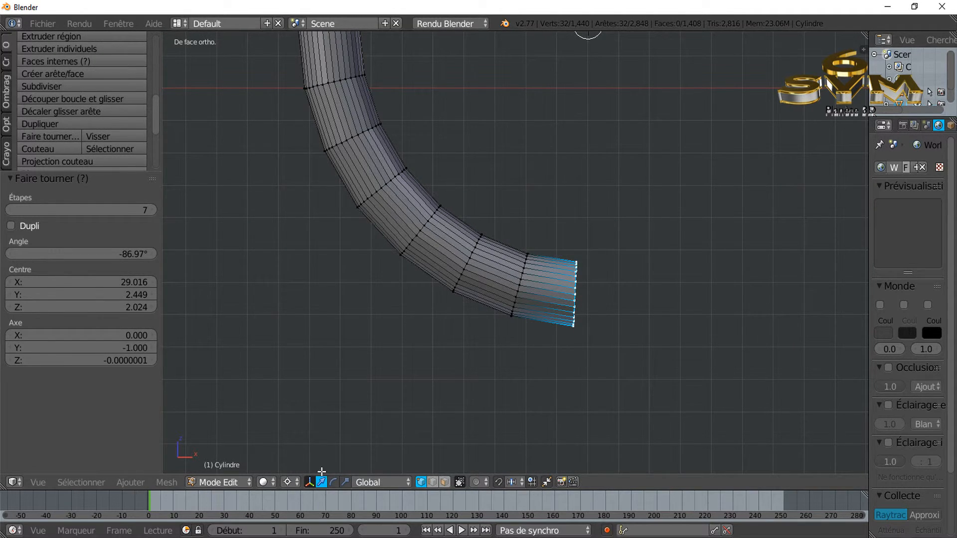
pyautogui.click(293, 486)
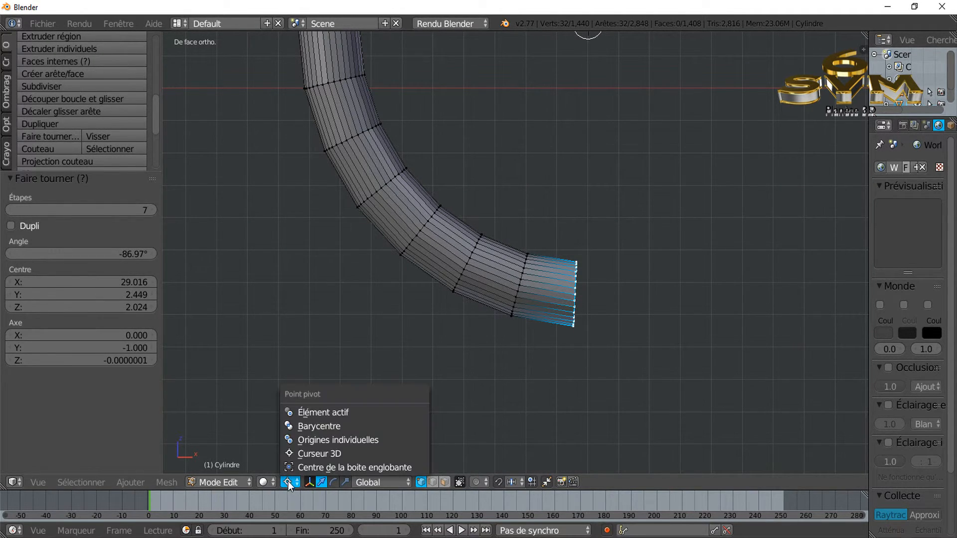
pyautogui.click(315, 429)
# Step: Rotate the new bend's end loop about -2.235° to make it vertical and move it about 0.348 units along X
pyautogui.press('r')
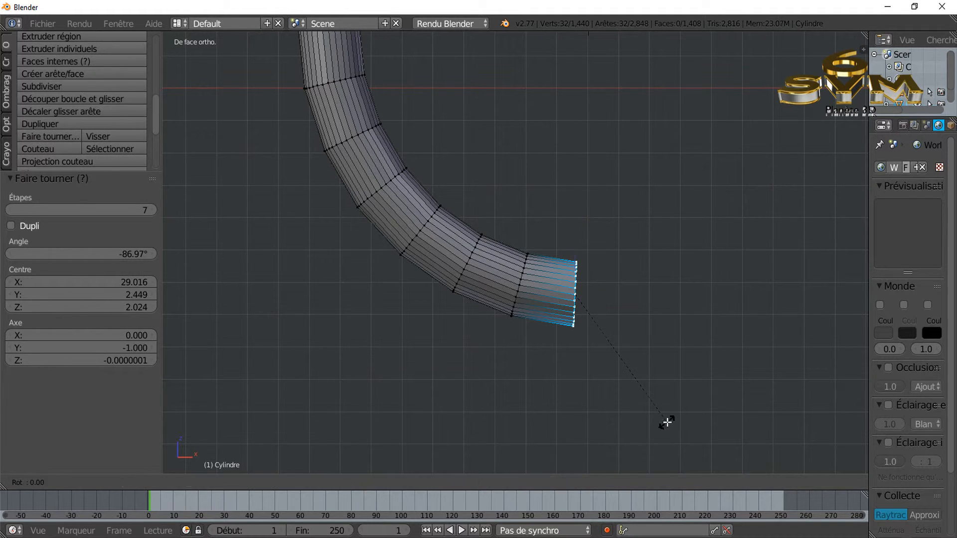
pyautogui.click(672, 419)
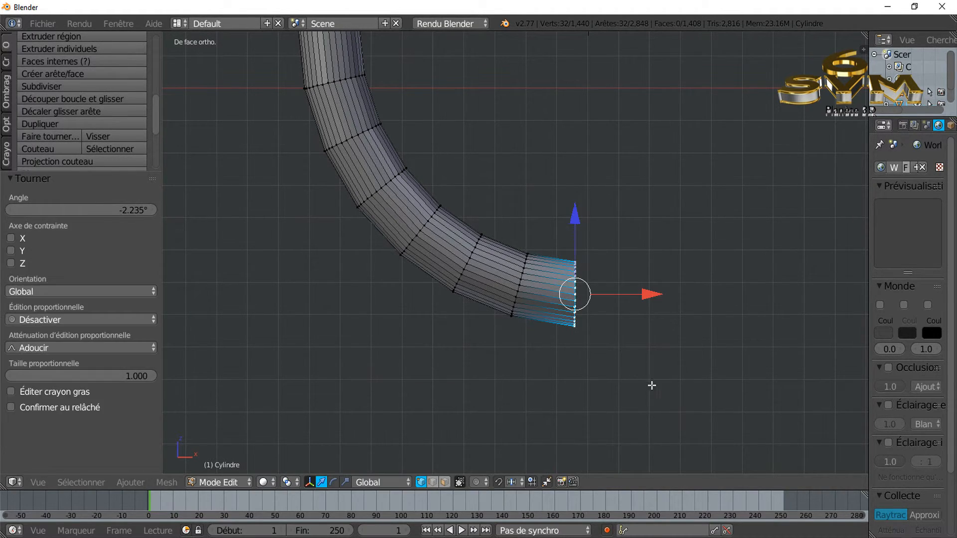
pyautogui.moveTo(652, 296); pyautogui.dragTo(660, 298)
# Step: Scale the lower bend's end loop to 0.970 in the front view
pyautogui.scroll(-2, 625, 360)
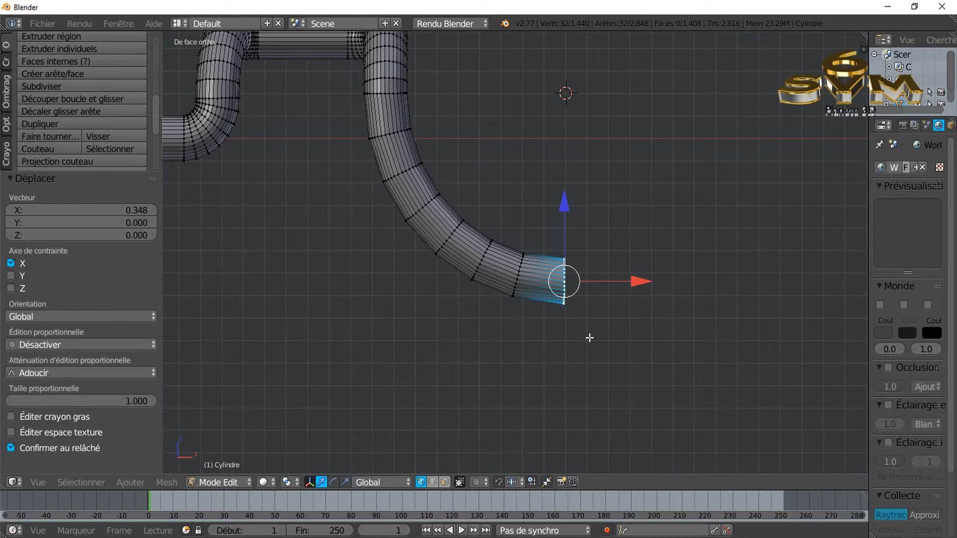
pyautogui.scroll(2, 586, 313)
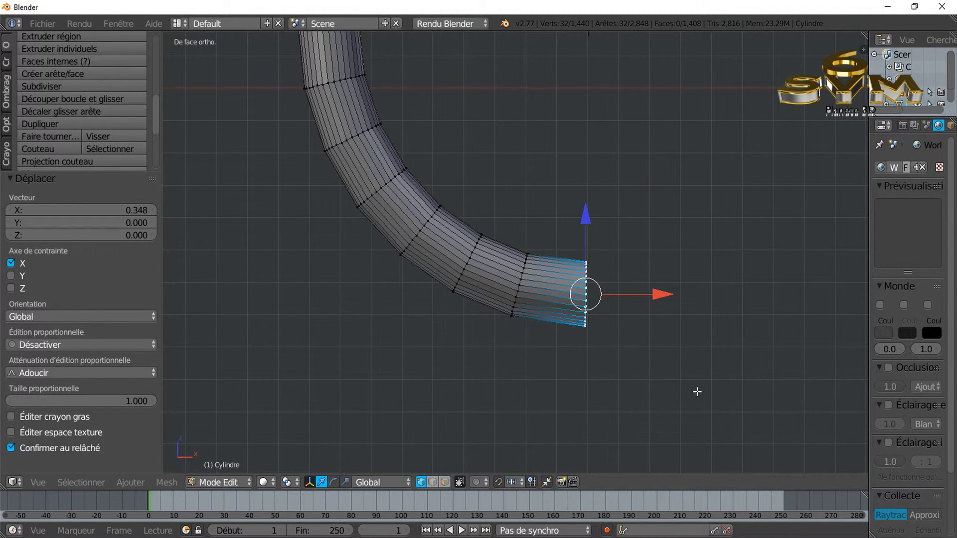
pyautogui.press('s')
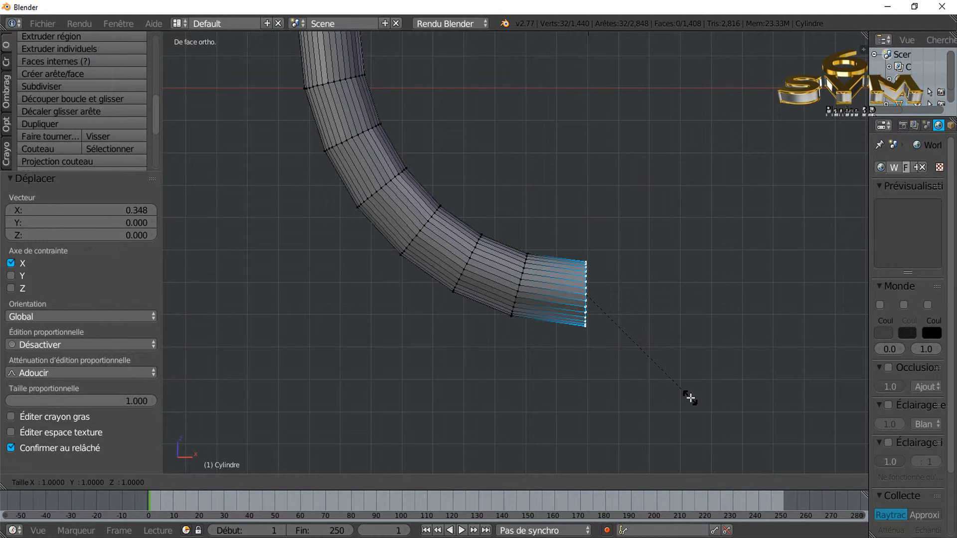
pyautogui.click(662, 364)
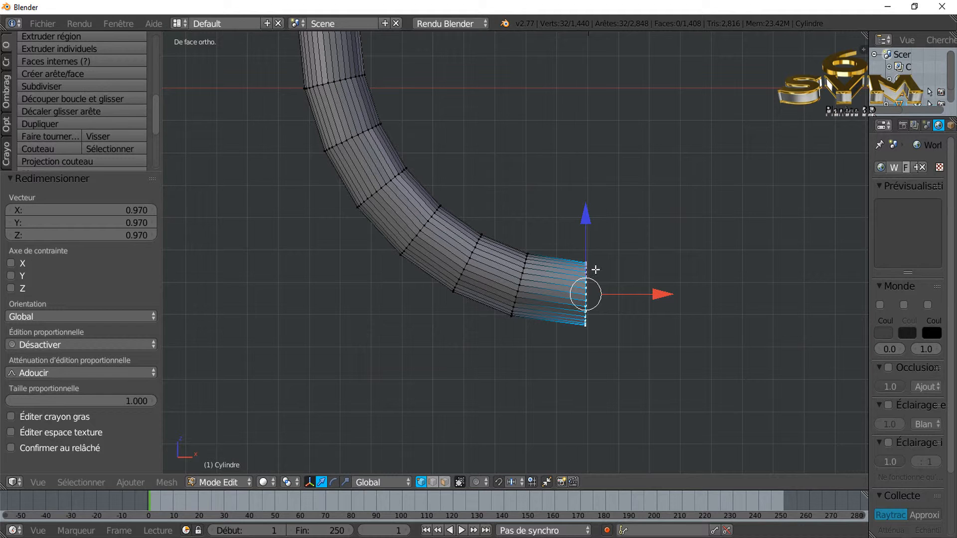
# Step: Examine the whole pipe in perspective around its newest open end, checking how the bends and straights follow one another
pyautogui.scroll(-6, 566, 309)
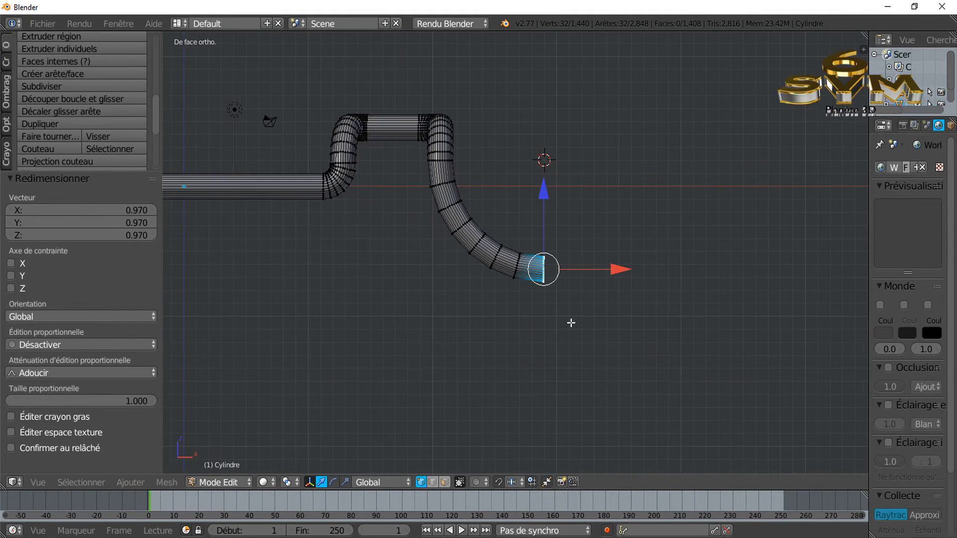
pyautogui.moveTo(524, 343); pyautogui.dragTo(518, 363, button='middle')
pyautogui.moveTo(478, 325); pyautogui.dragTo(459, 316, button='middle')
pyautogui.moveTo(546, 310); pyautogui.dragTo(716, 297, button='middle')
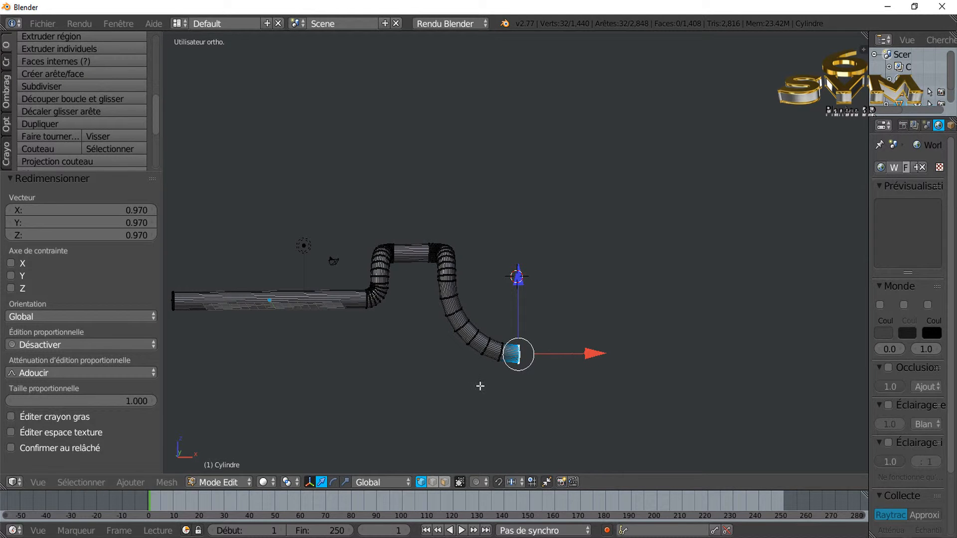
pyautogui.scroll(1, 553, 348)
pyautogui.moveTo(496, 314); pyautogui.dragTo(441, 339, button='middle')
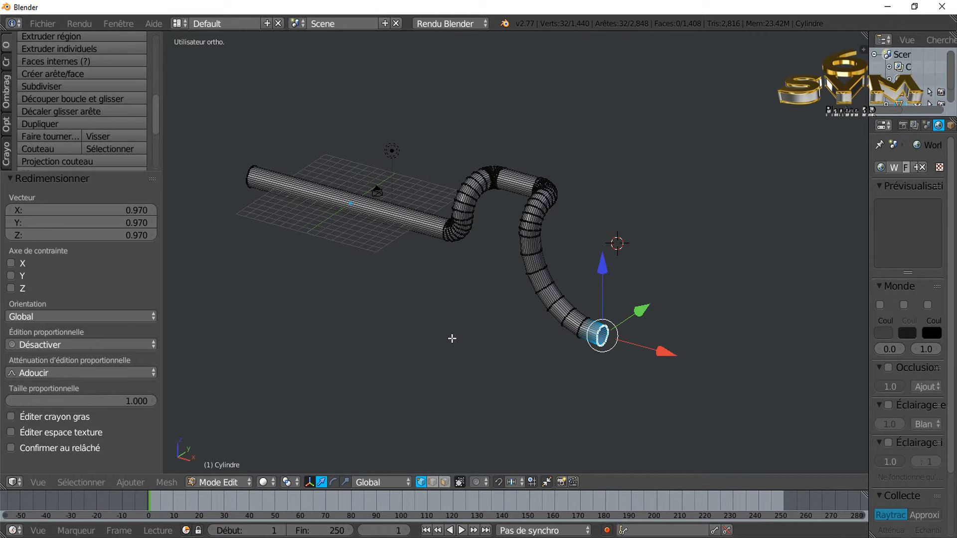
pyautogui.scroll(1, 519, 361)
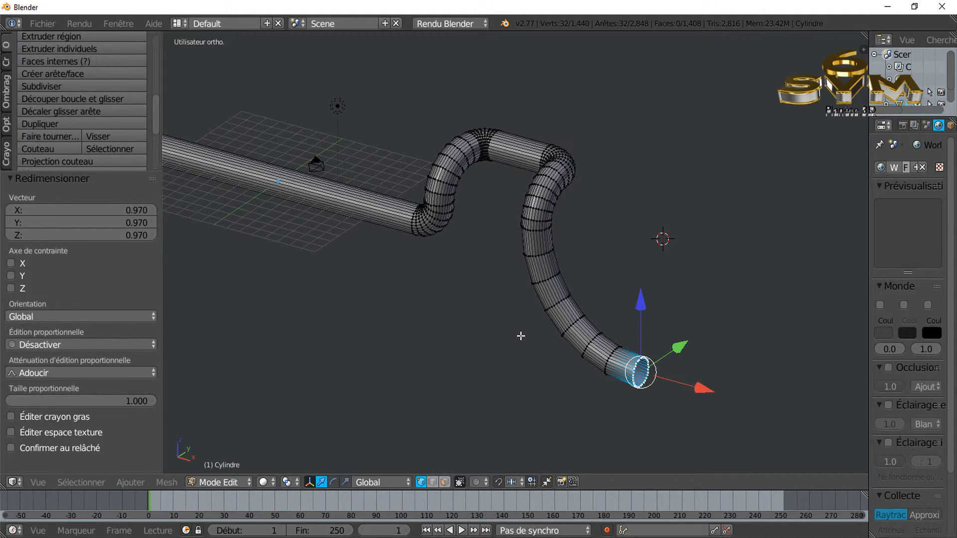
pyautogui.scroll(-1, 466, 316)
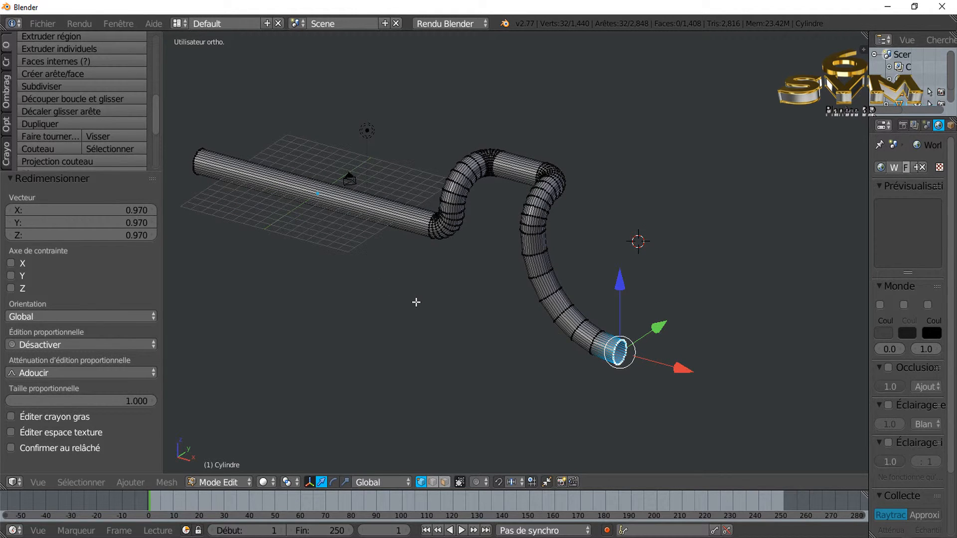
pyautogui.keyDown('shift'); pyautogui.moveTo(444, 306); pyautogui.dragTo(510, 324, button='middle'); pyautogui.keyUp('shift')
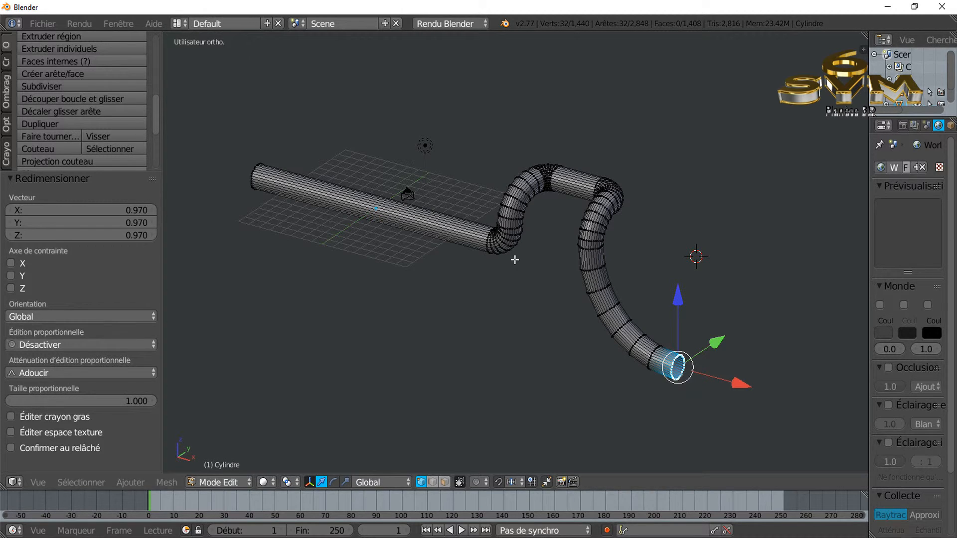
pyautogui.moveTo(504, 323); pyautogui.dragTo(519, 286, button='middle')
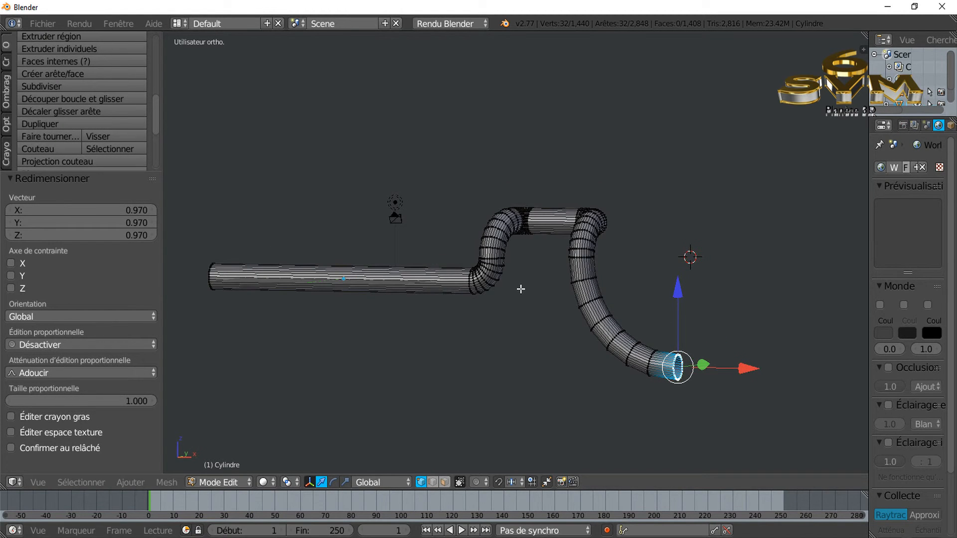
pyautogui.keyDown('shift'); pyautogui.moveTo(474, 334); pyautogui.dragTo(519, 300, button='middle'); pyautogui.keyUp('shift')
pyautogui.scroll(1, 526, 295)
pyautogui.scroll(-1, 526, 294)
pyautogui.keyDown('shift'); pyautogui.moveTo(573, 278); pyautogui.dragTo(538, 305, button='middle'); pyautogui.keyUp('shift')
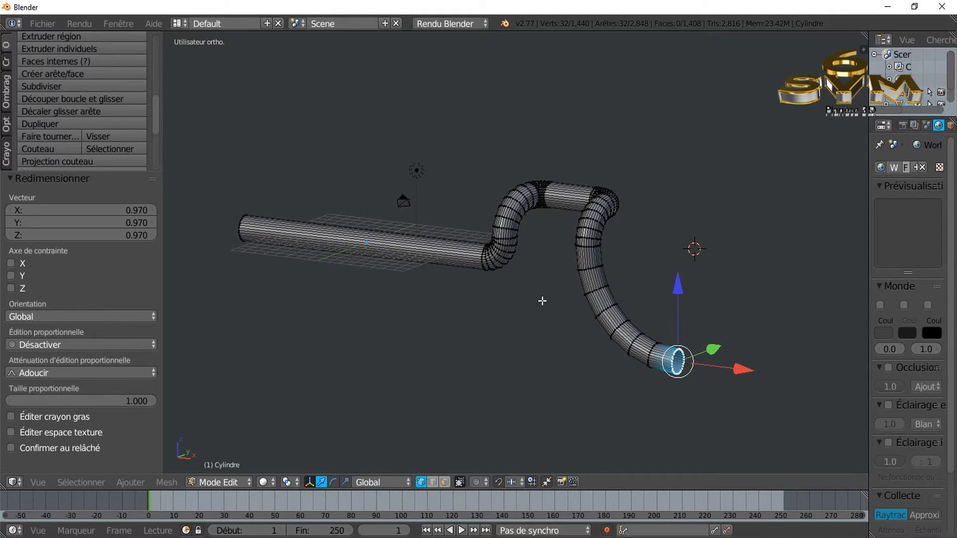
# Step: Widen the properties area and examine the pipe from the opposite side, with the first straight's open end in front
pyautogui.moveTo(868, 193); pyautogui.dragTo(843, 193)
pyautogui.moveTo(748, 299); pyautogui.dragTo(741, 272, button='middle')
pyautogui.moveTo(664, 307); pyautogui.dragTo(634, 323, button='middle')
pyautogui.moveTo(555, 337); pyautogui.dragTo(667, 316, button='middle')
pyautogui.scroll(2, 605, 350)
pyautogui.scroll(-2, 601, 351)
pyautogui.keyDown('shift'); pyautogui.moveTo(574, 365); pyautogui.dragTo(573, 318, button='middle'); pyautogui.keyUp('shift')
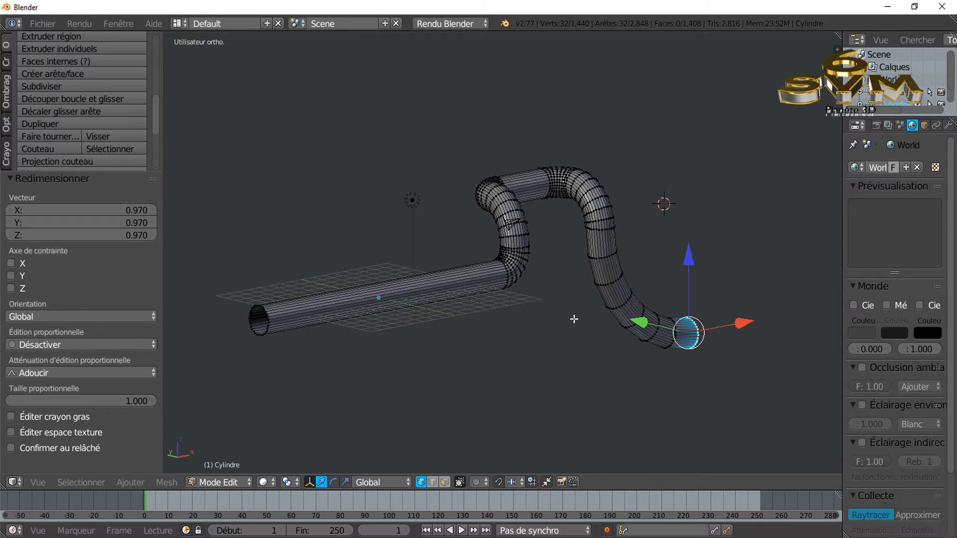
pyautogui.moveTo(572, 317)
pyautogui.mouseDown(button='middle')
pyautogui.moveTo(523, 397)
pyautogui.moveTo(483, 378)
pyautogui.moveTo(564, 314)
pyautogui.mouseUp(button='middle')
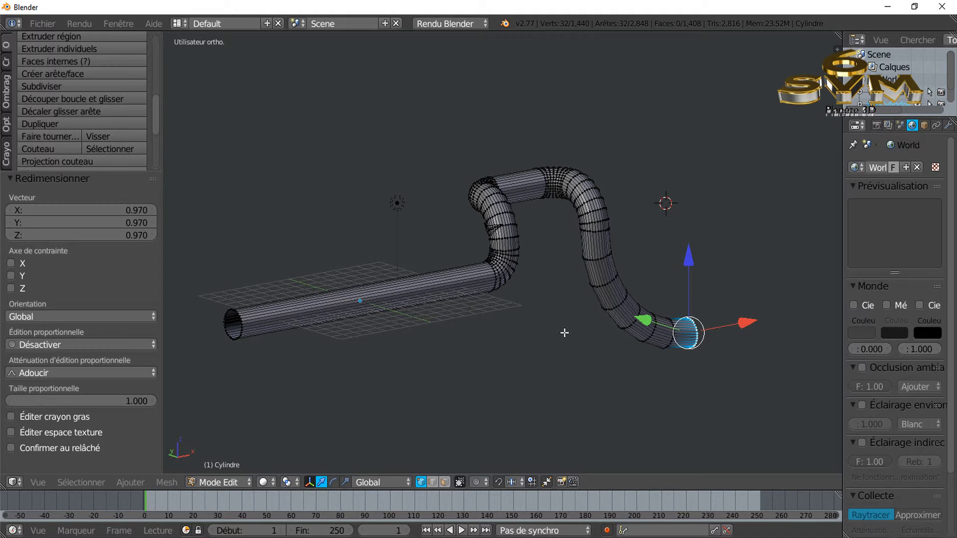
pyautogui.keyDown('shift'); pyautogui.moveTo(565, 332); pyautogui.dragTo(586, 323, button='middle'); pyautogui.keyUp('shift')
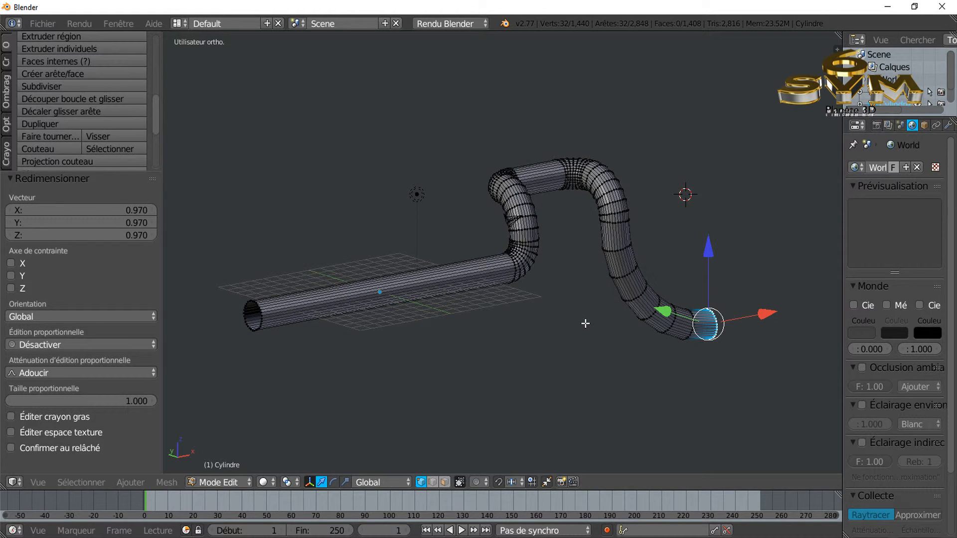
pyautogui.moveTo(549, 329)
pyautogui.mouseDown(button='middle')
pyautogui.moveTo(579, 336)
pyautogui.moveTo(543, 331)
pyautogui.mouseUp(button='middle')
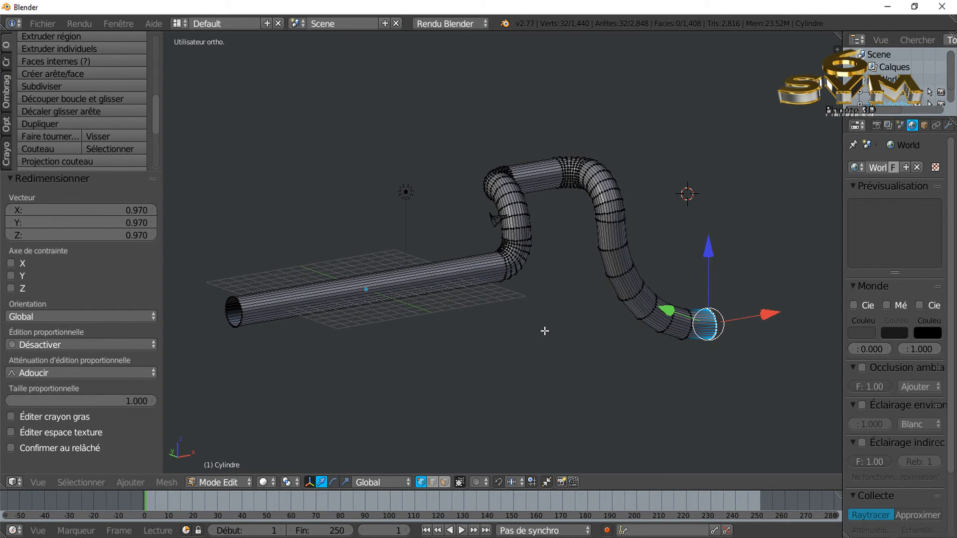
pyautogui.scroll(2, 545, 331)
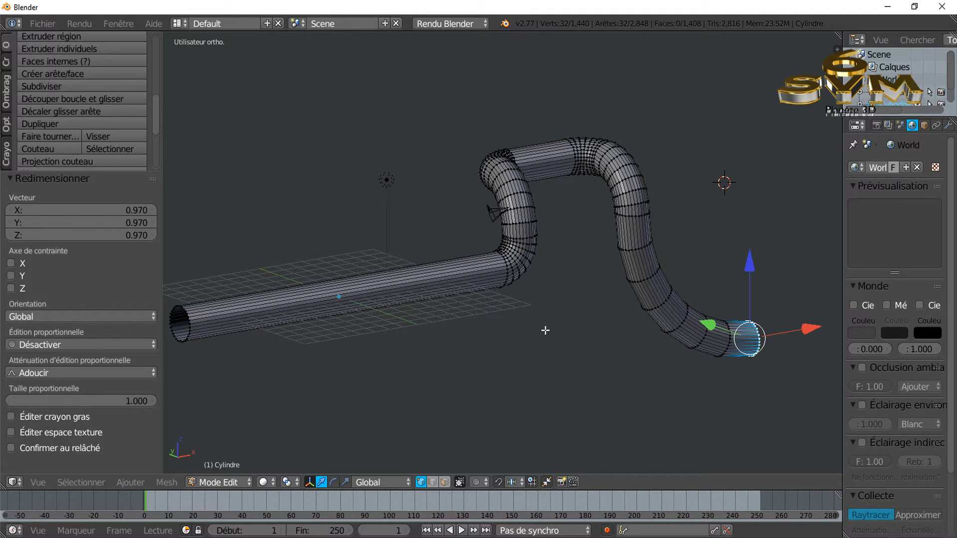
pyautogui.moveTo(545, 331); pyautogui.dragTo(537, 331, button='middle')
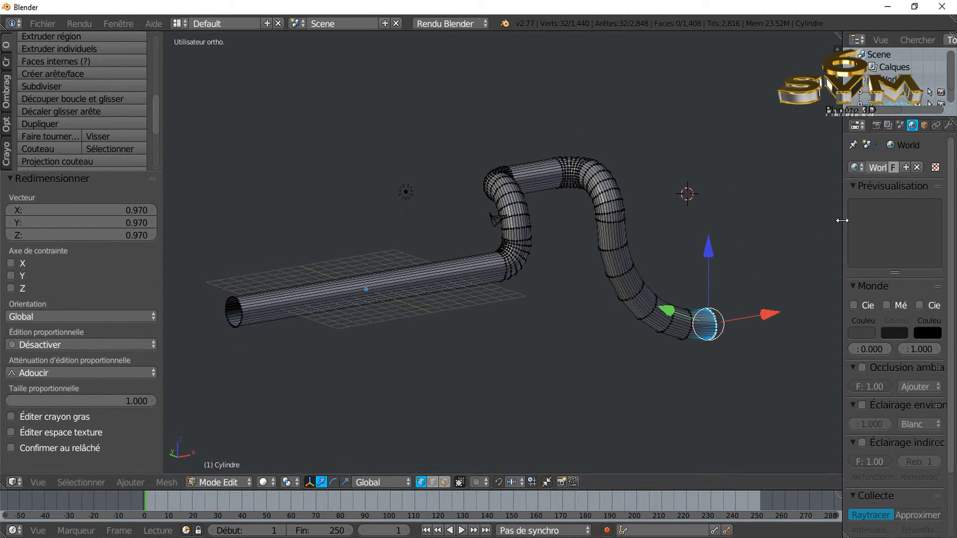
# Step: Adjust the 3D view's width against the properties area and examine the first straight and the successive bends more closely
pyautogui.moveTo(846, 220); pyautogui.dragTo(913, 221)
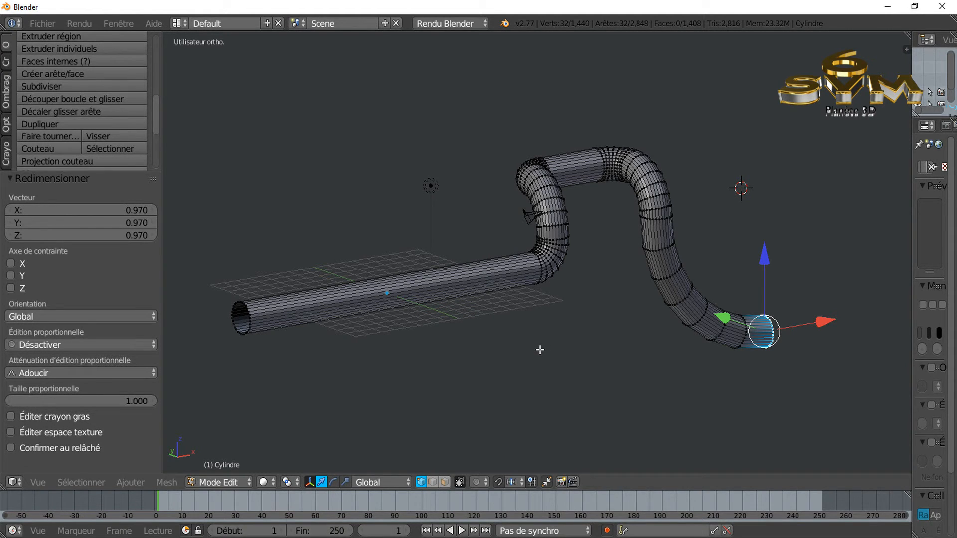
pyautogui.scroll(1, 492, 354)
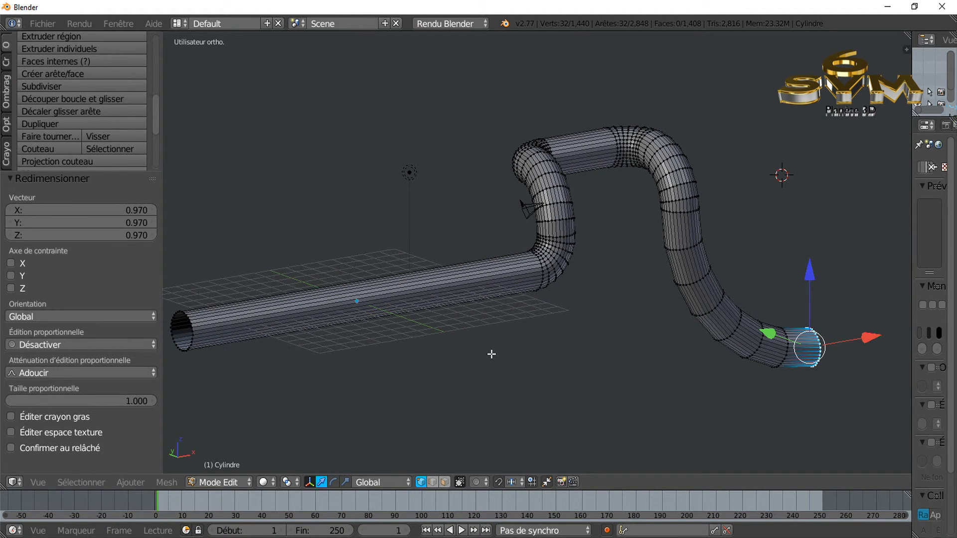
pyautogui.scroll(-1, 492, 354)
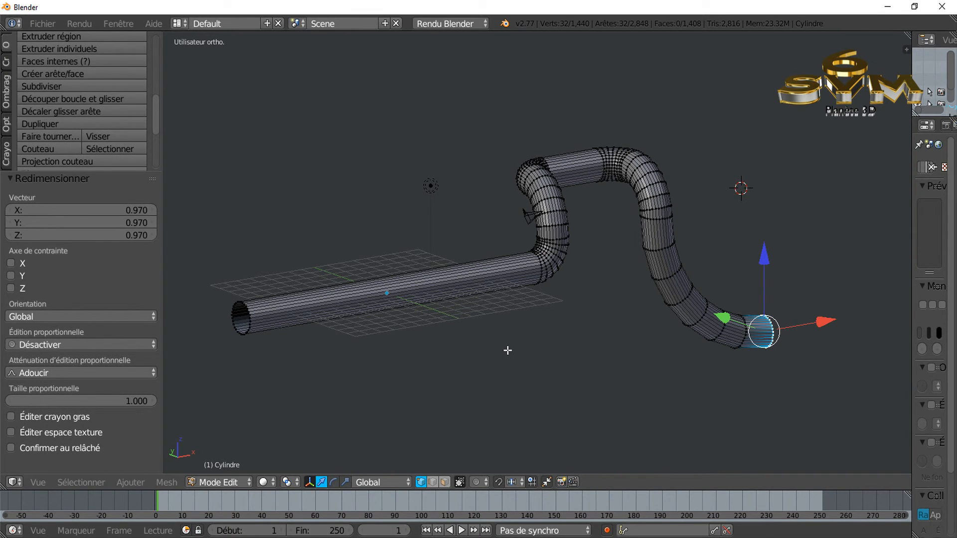
pyautogui.moveTo(543, 357); pyautogui.dragTo(567, 352, button='middle')
pyautogui.scroll(3, 566, 353)
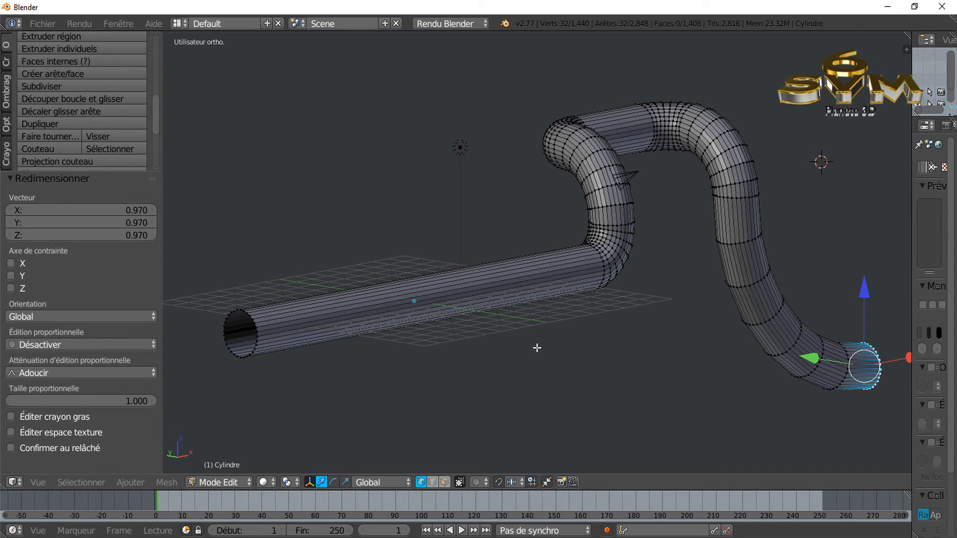
pyautogui.scroll(3, 522, 352)
pyautogui.scroll(-3, 522, 352)
pyautogui.moveTo(912, 191); pyautogui.dragTo(871, 195)
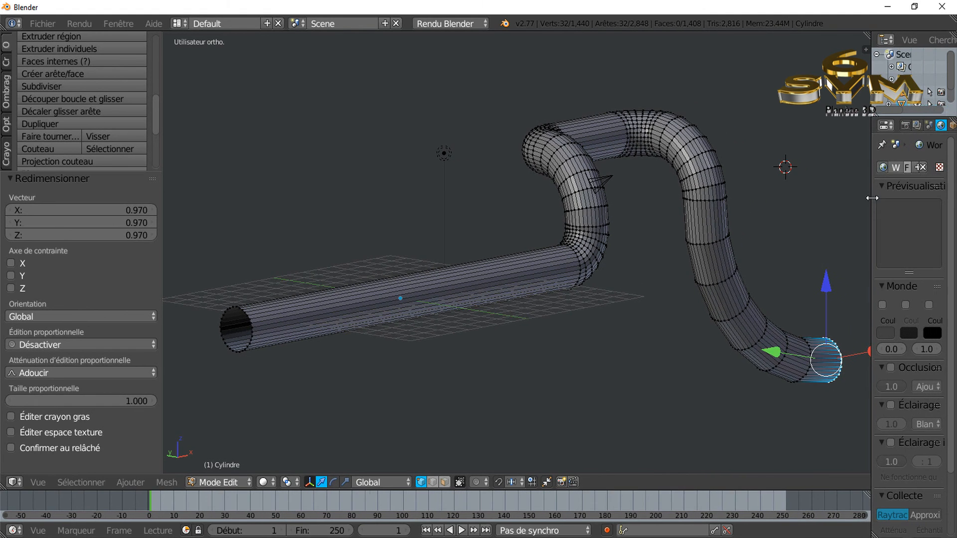